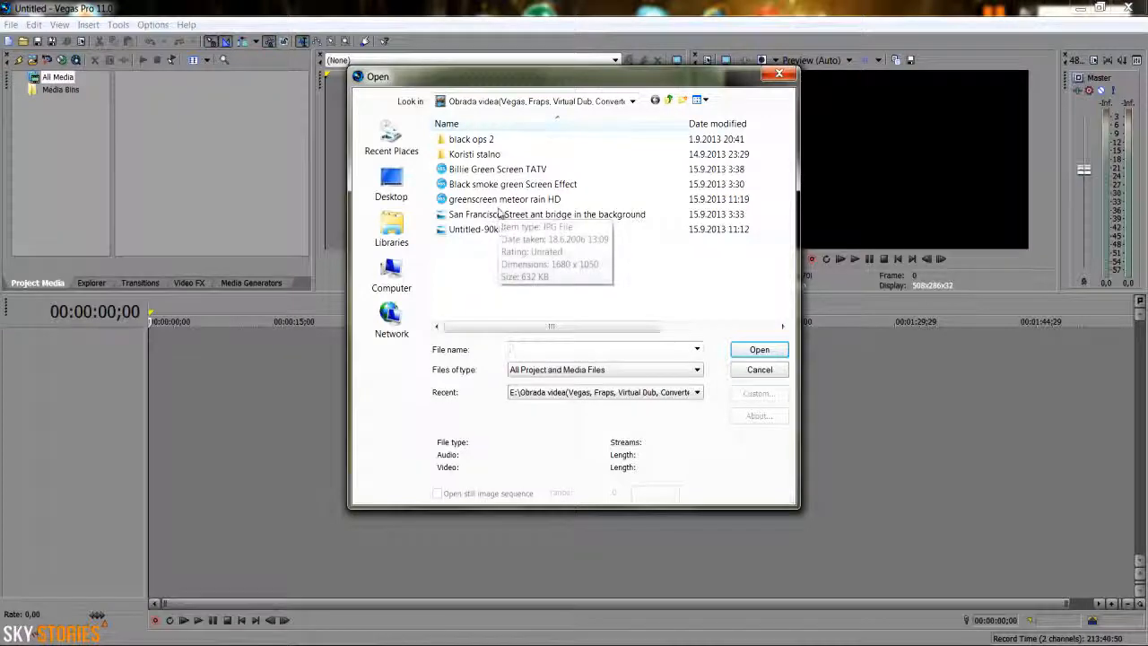
Open the media file Billie Green Screen TATV to place it on the timeline.
left_click(500, 171)
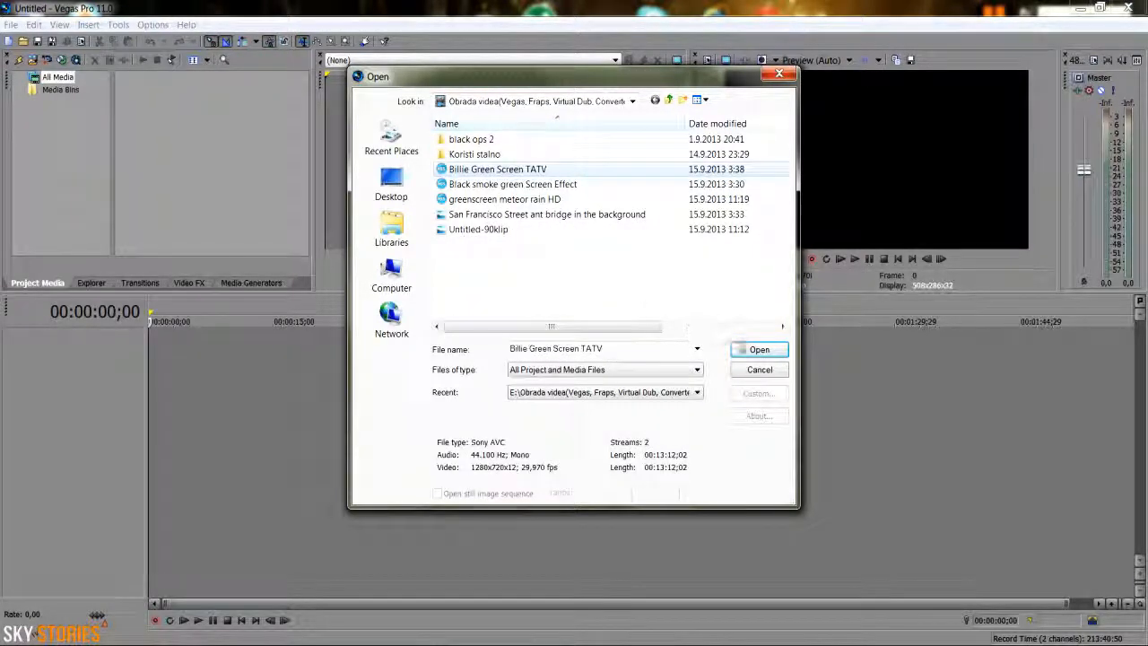
left_click(758, 349)
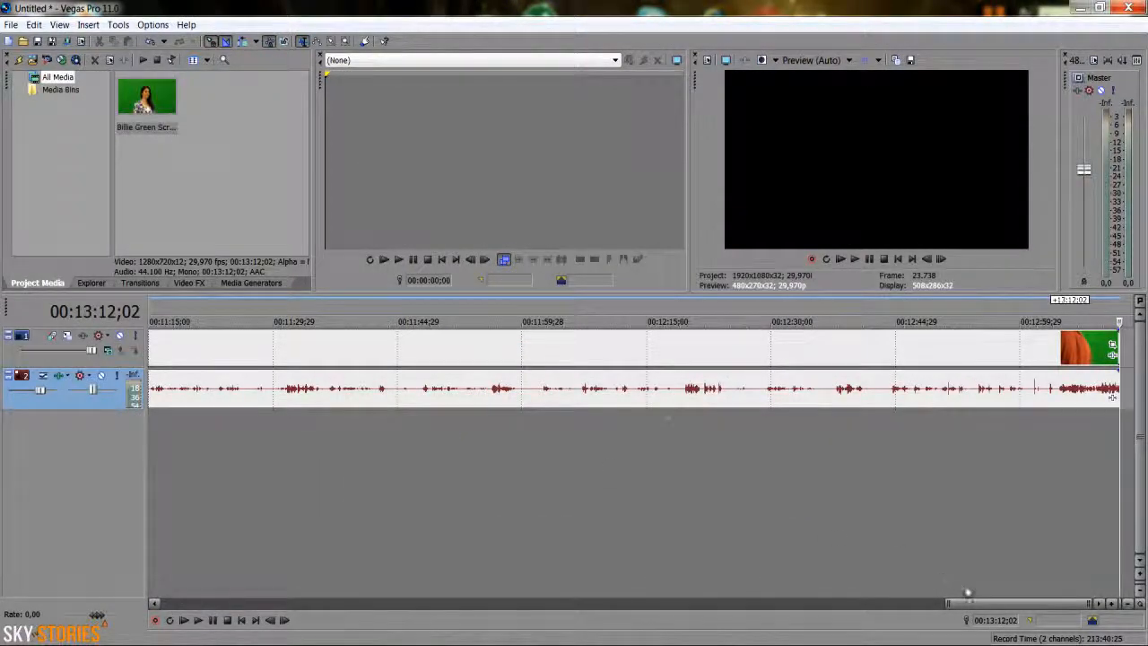
Split the green screen clip at 00:05:41;11 and delete its audio track.
left_click(333, 320)
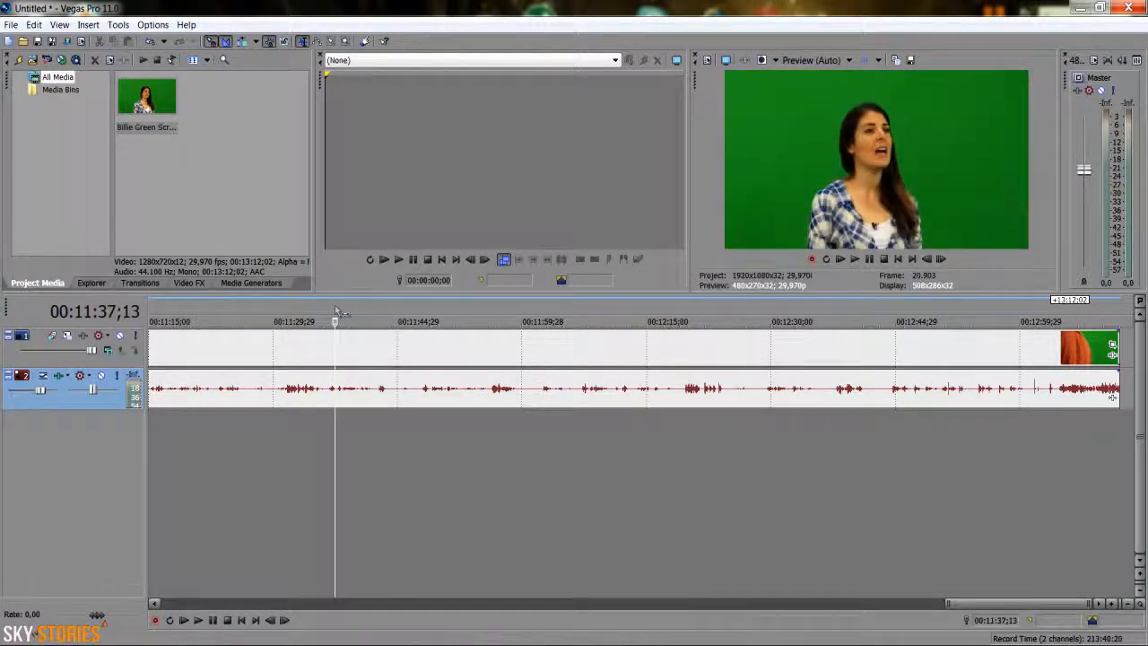
left_click(219, 316)
scroll(476, 500, "down", 5)
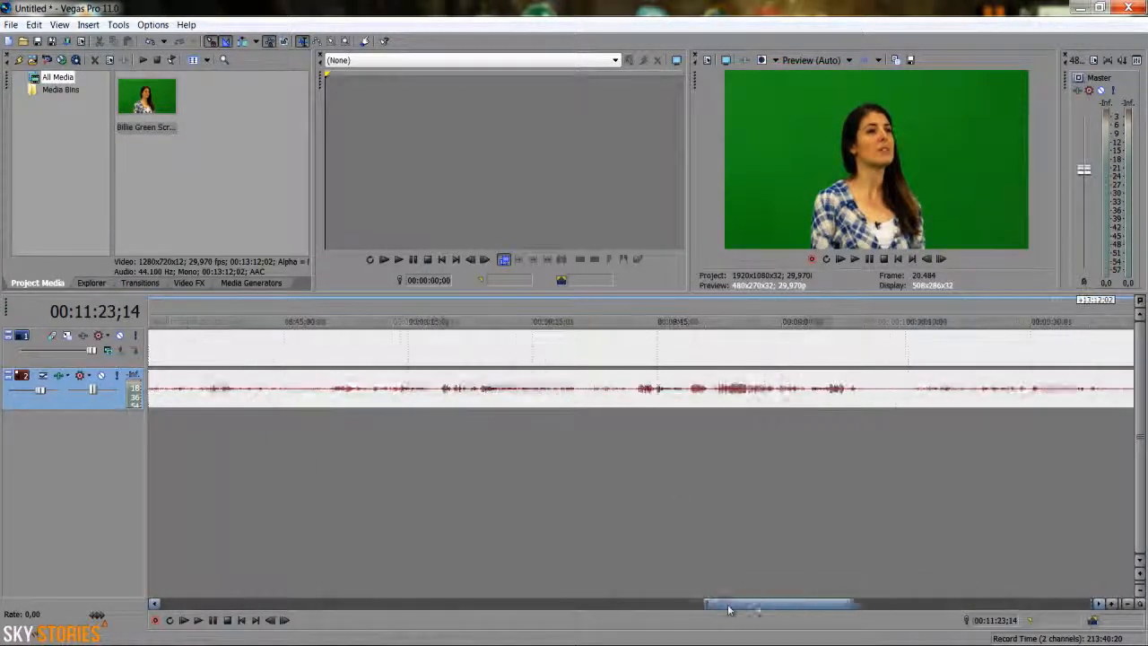
left_click(184, 315)
left_click_drag(583, 608, 409, 581)
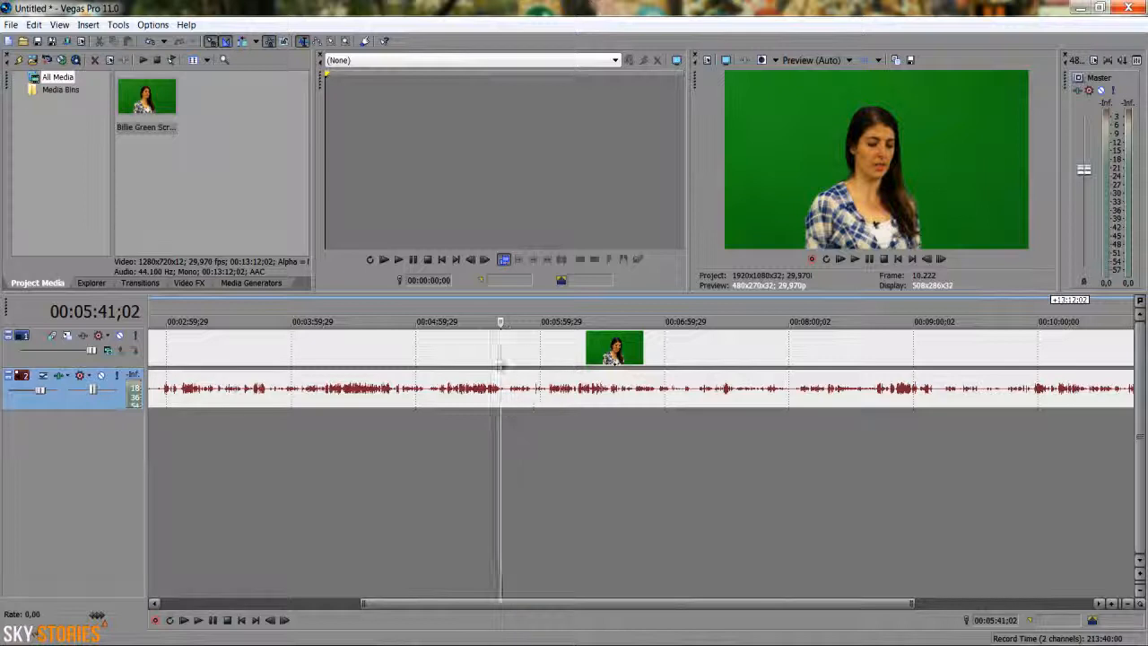
left_click(502, 343)
key("s")
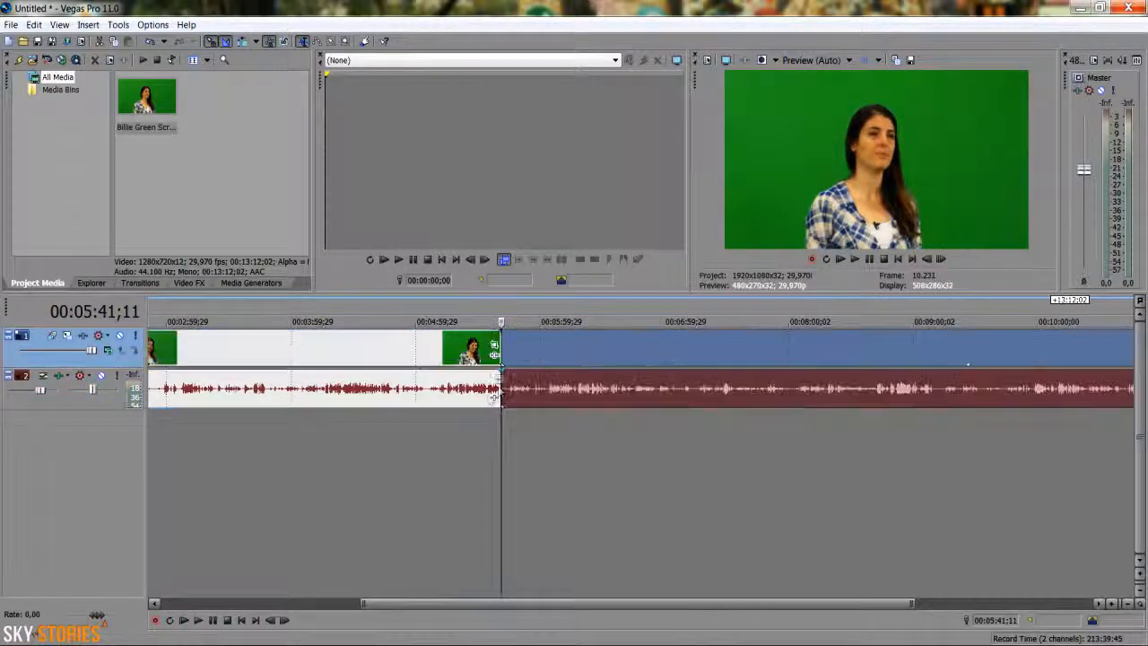
left_click(105, 402)
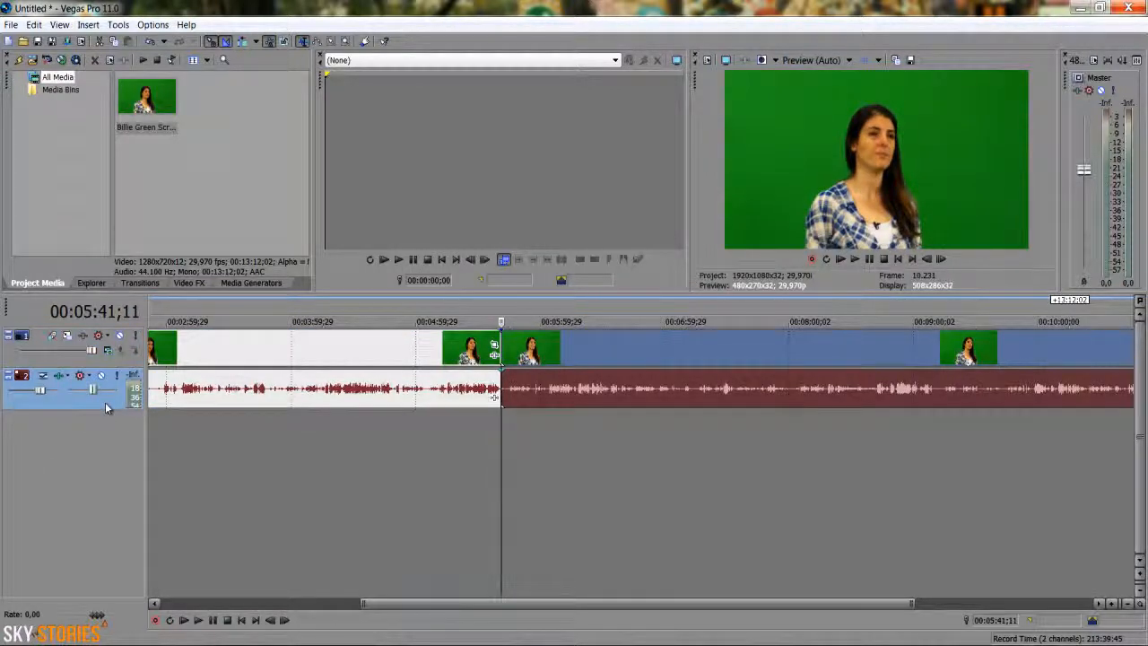
key("Delete")
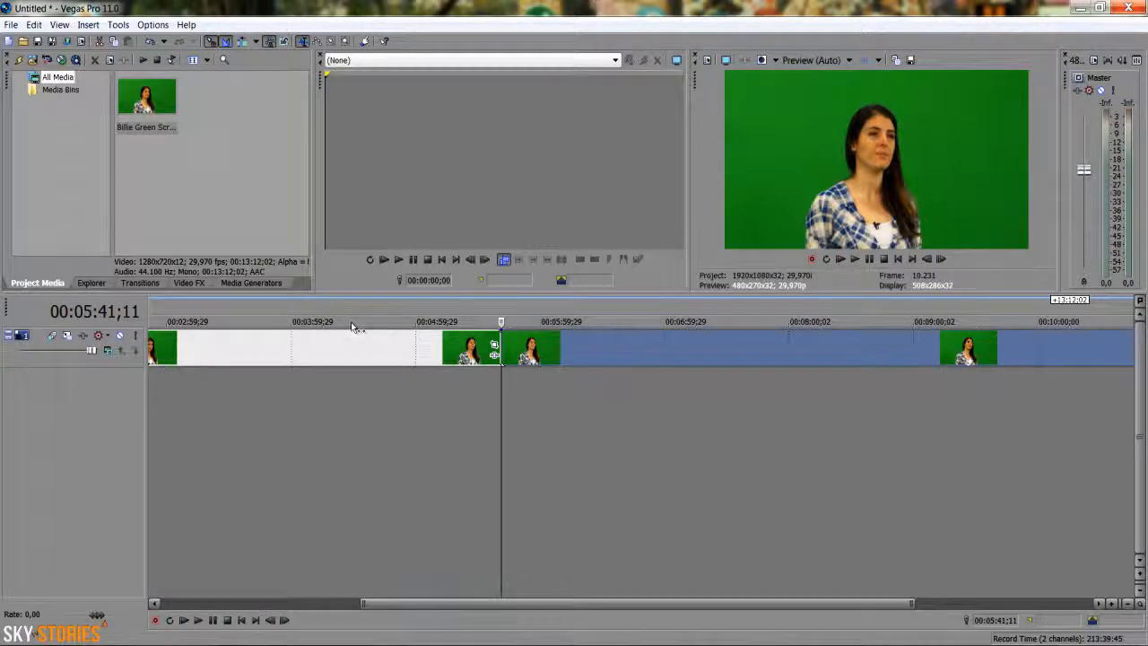
Split the video at 00:04:20;19 and delete the parts before it and after the 00:05:41;11 cut, keeping only the middle piece.
left_click(294, 310)
left_click(338, 311)
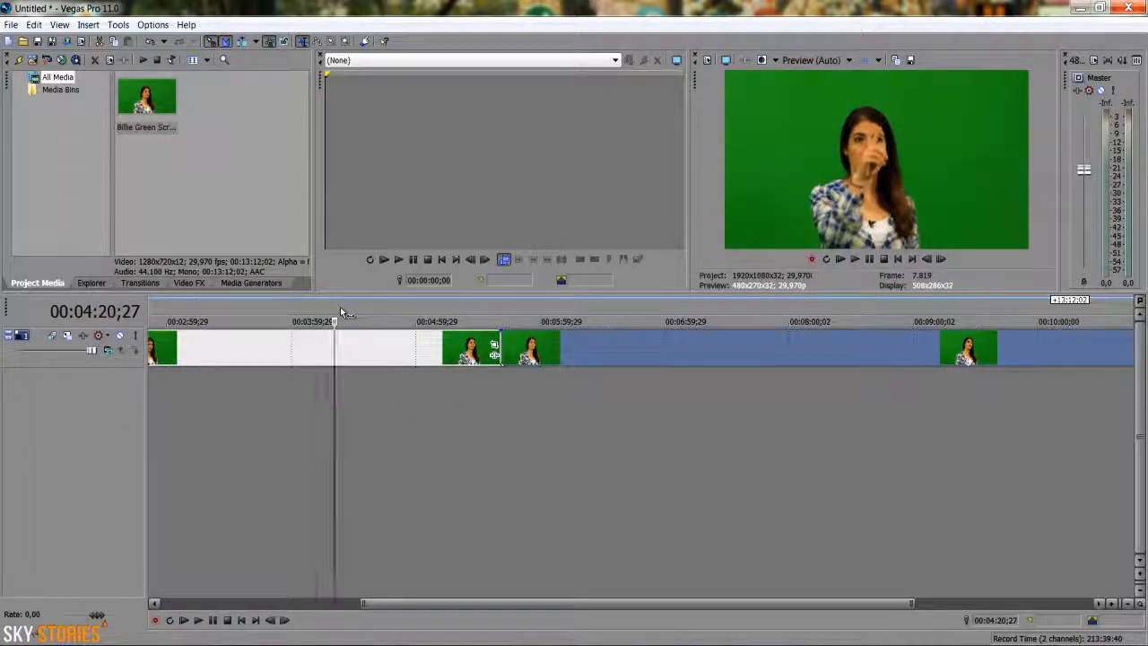
left_click(334, 340)
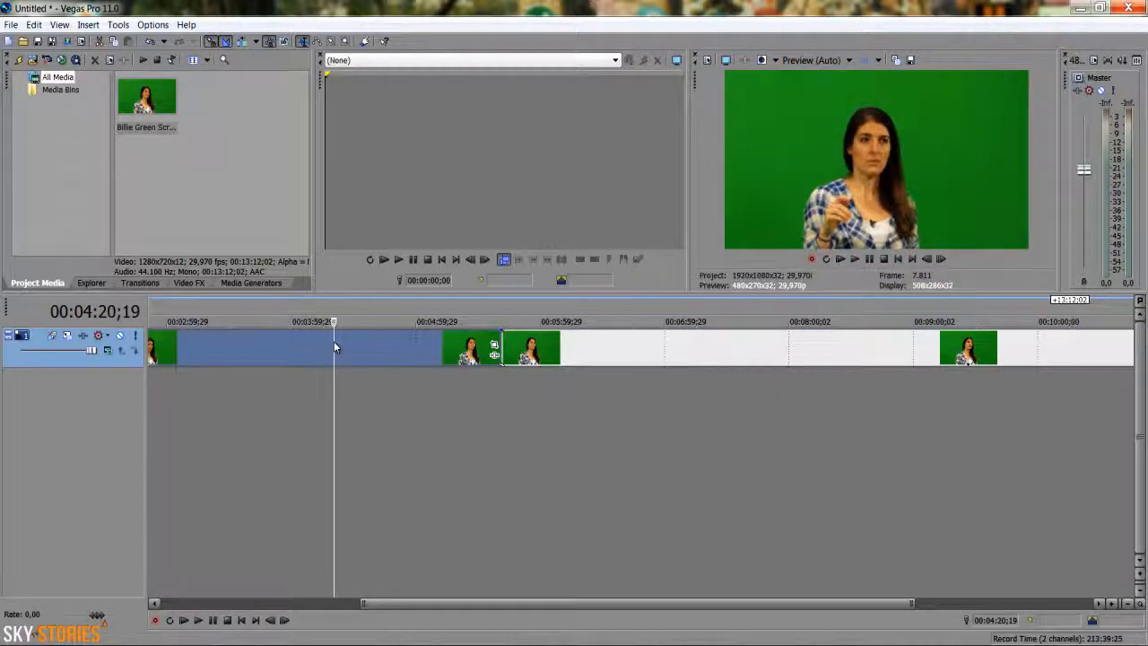
left_click(276, 350)
key("Delete")
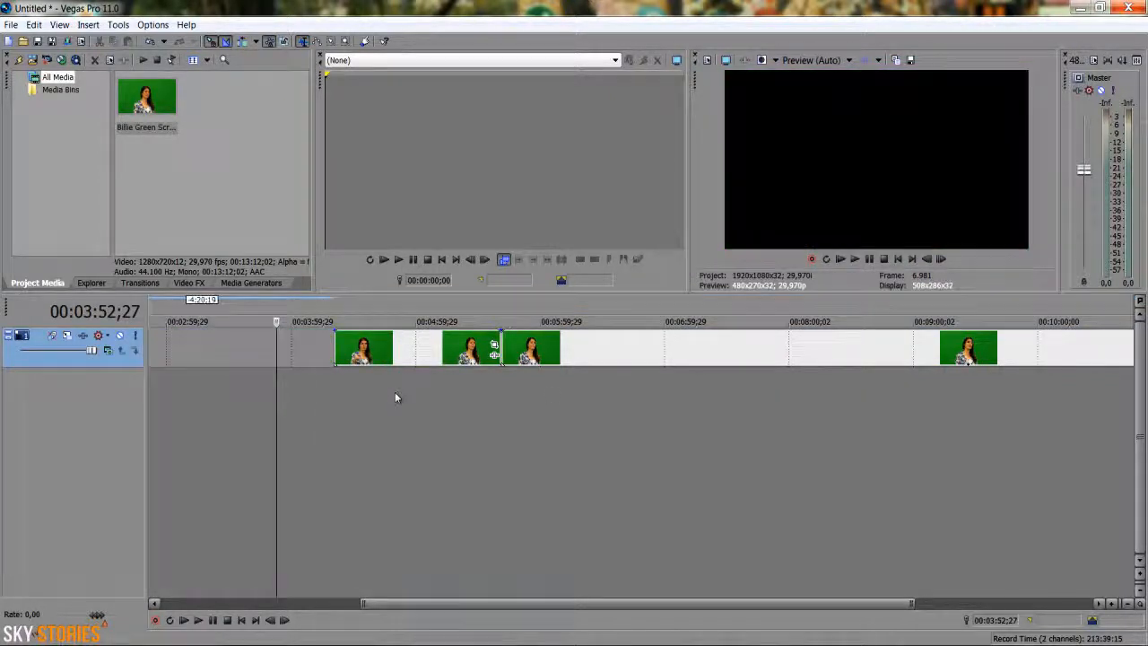
left_click(599, 354)
key("Delete")
Move the remaining green screen clip to the start of the timeline and return the playhead to 00:00:00;00.
scroll(474, 417, "down", 3)
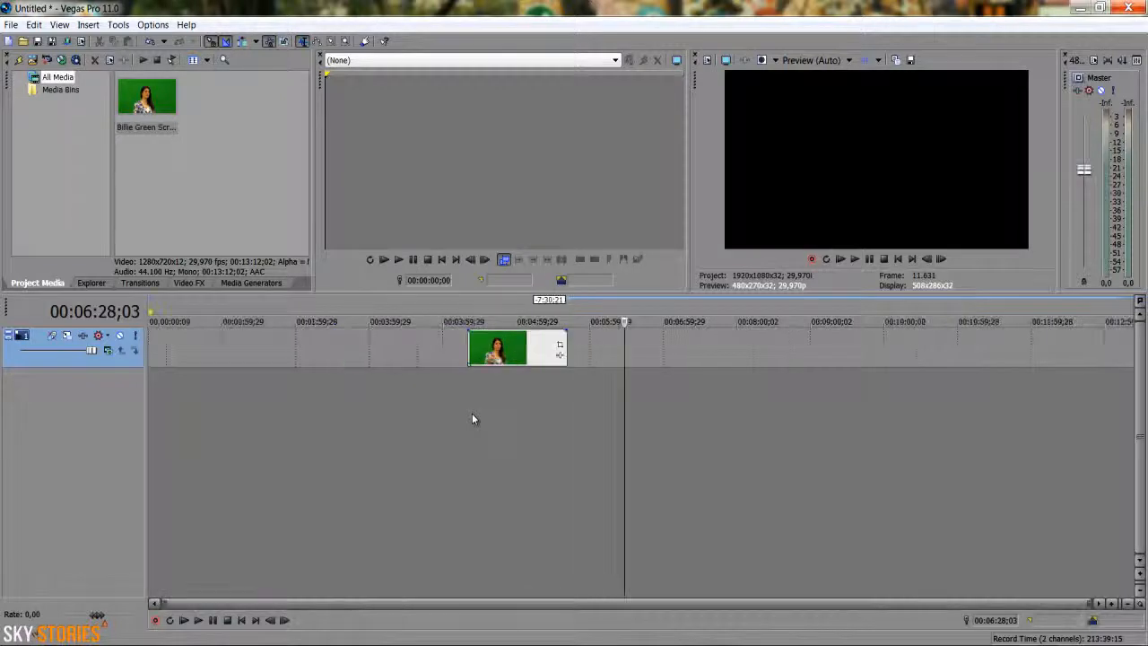
left_click_drag(510, 345, 188, 348)
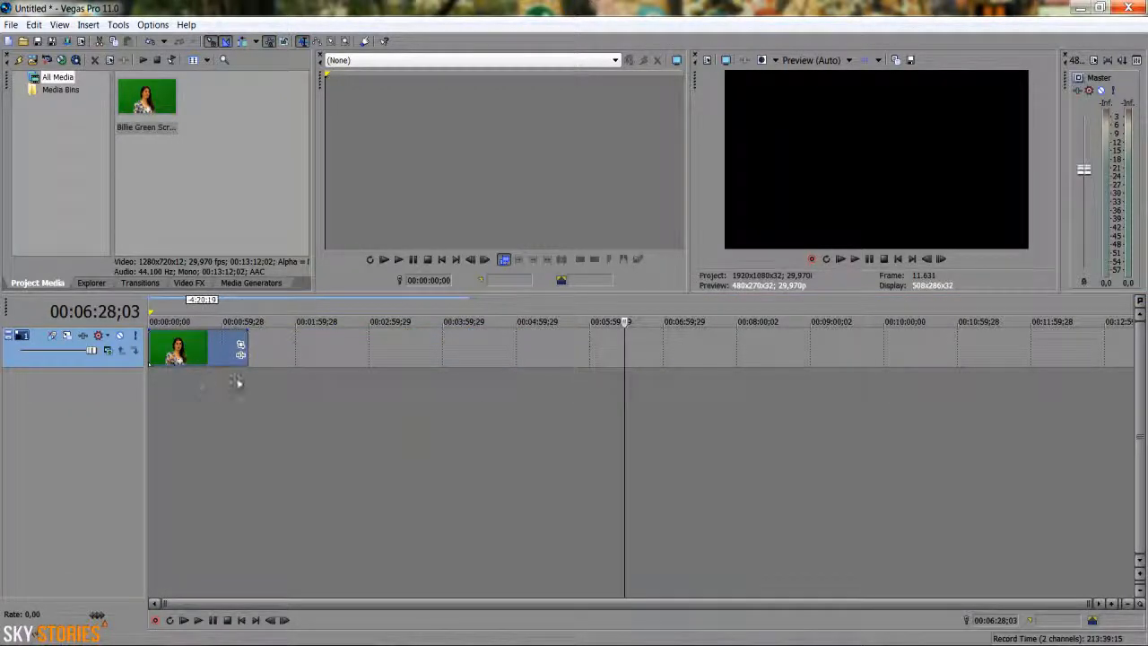
left_click(154, 321)
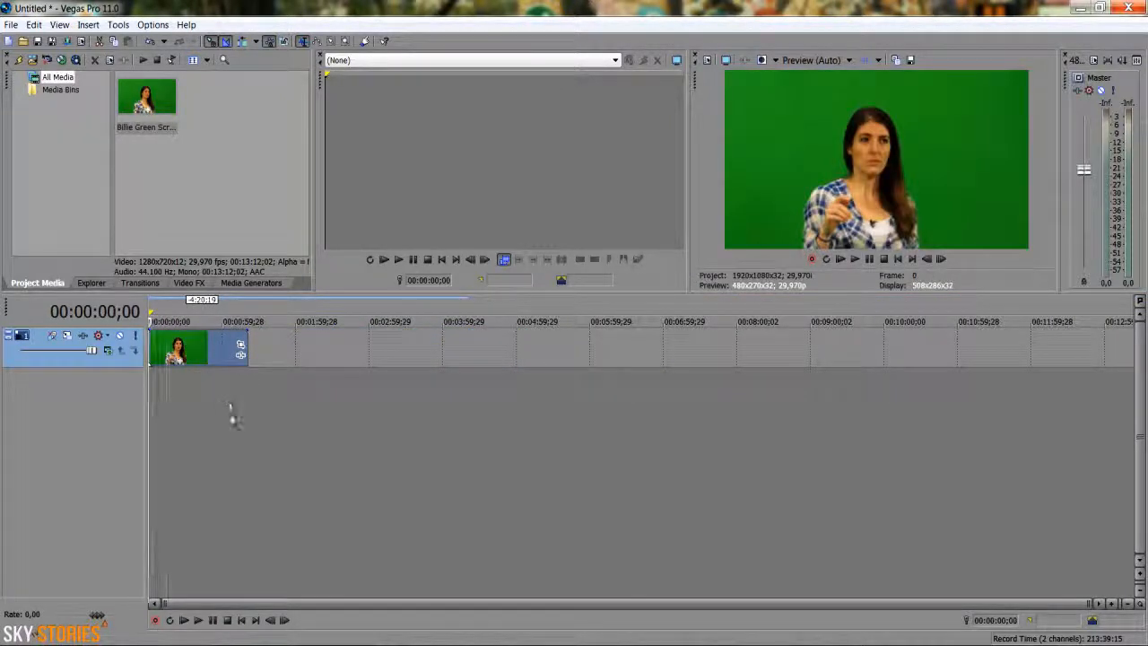
scroll(226, 414, "up", 3)
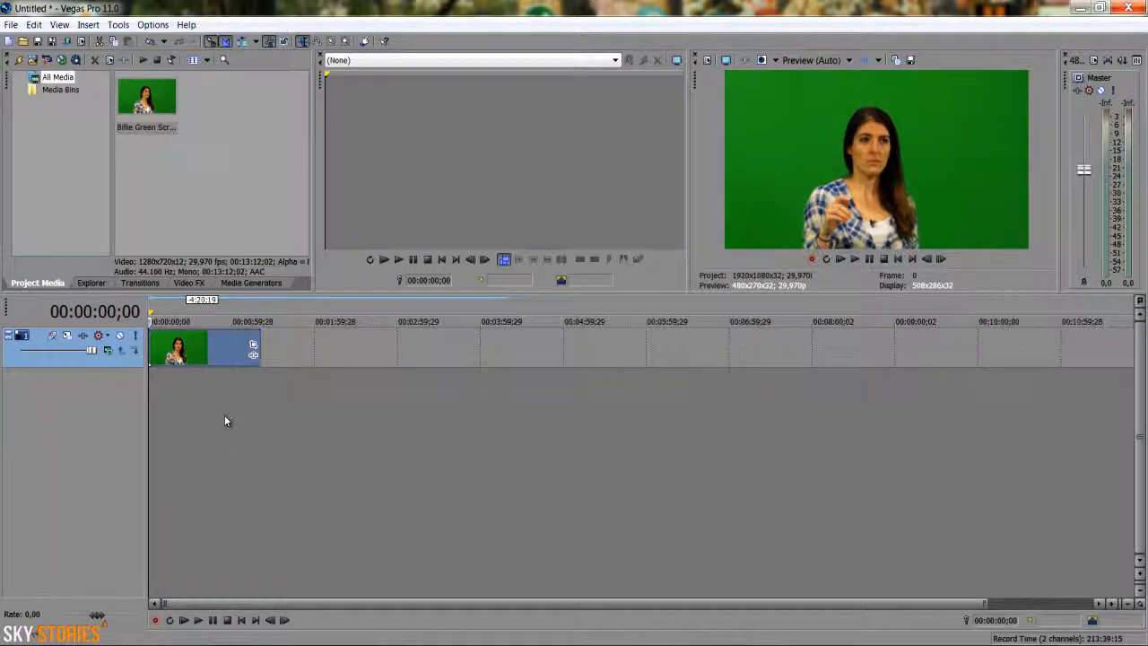
scroll(225, 420, "up", 2)
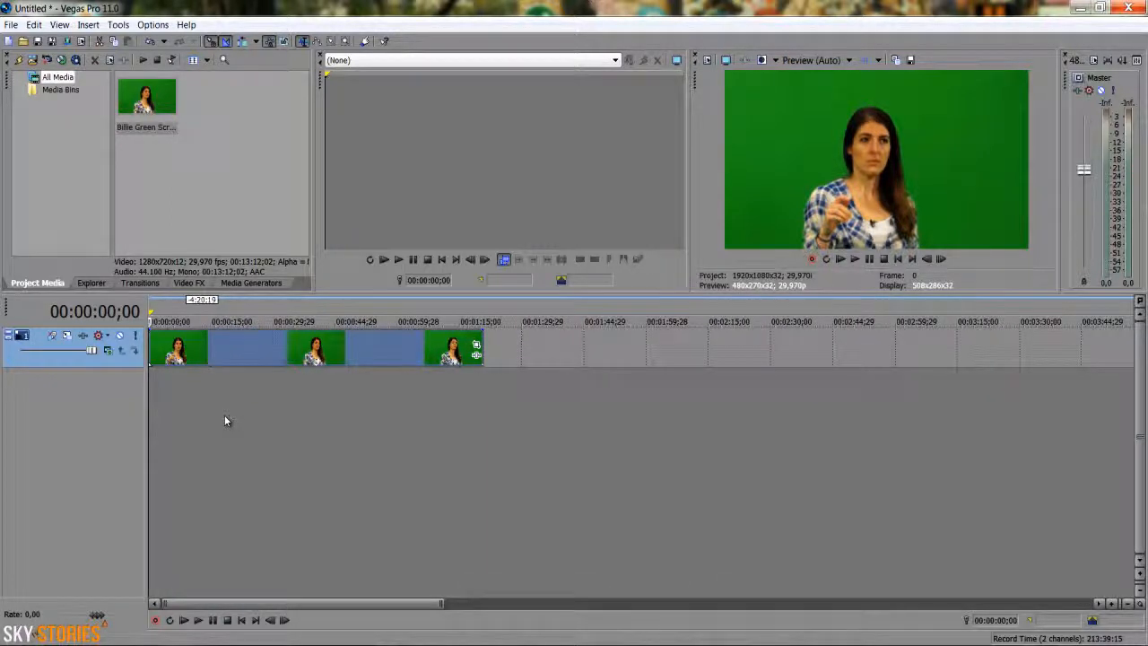
Insert a new video track and place it below the green screen track.
right_click(225, 419)
left_click(276, 456)
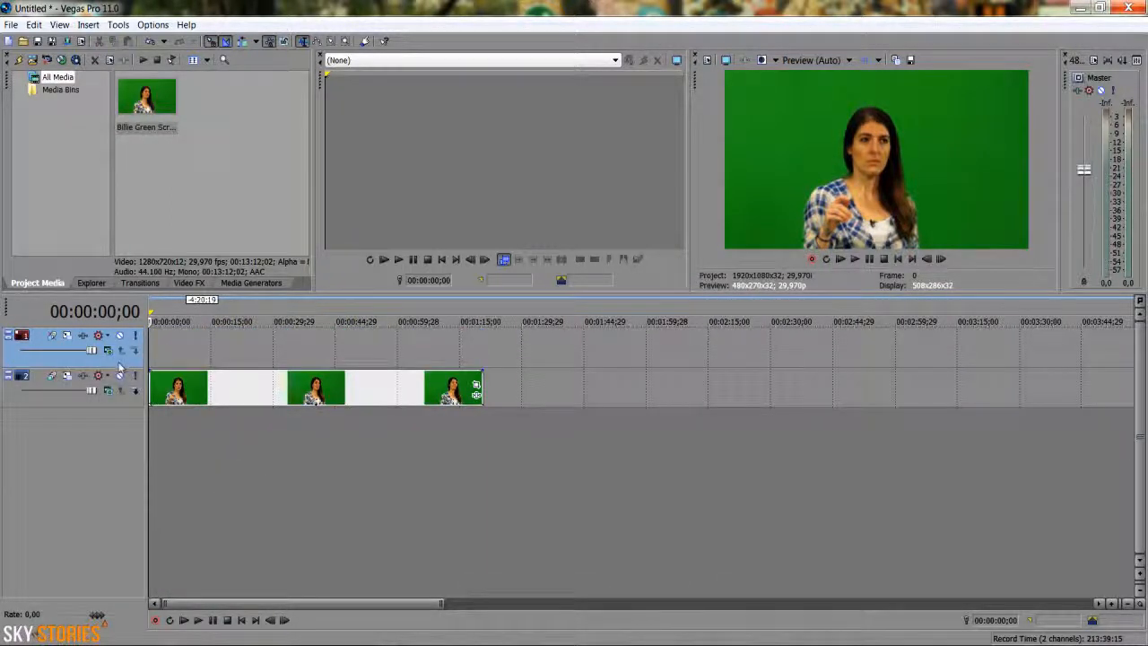
left_click_drag(121, 413, 129, 444)
Open the San Francisco Street image on the lower track and extend it to the full length of the green screen clip.
left_click(11, 25)
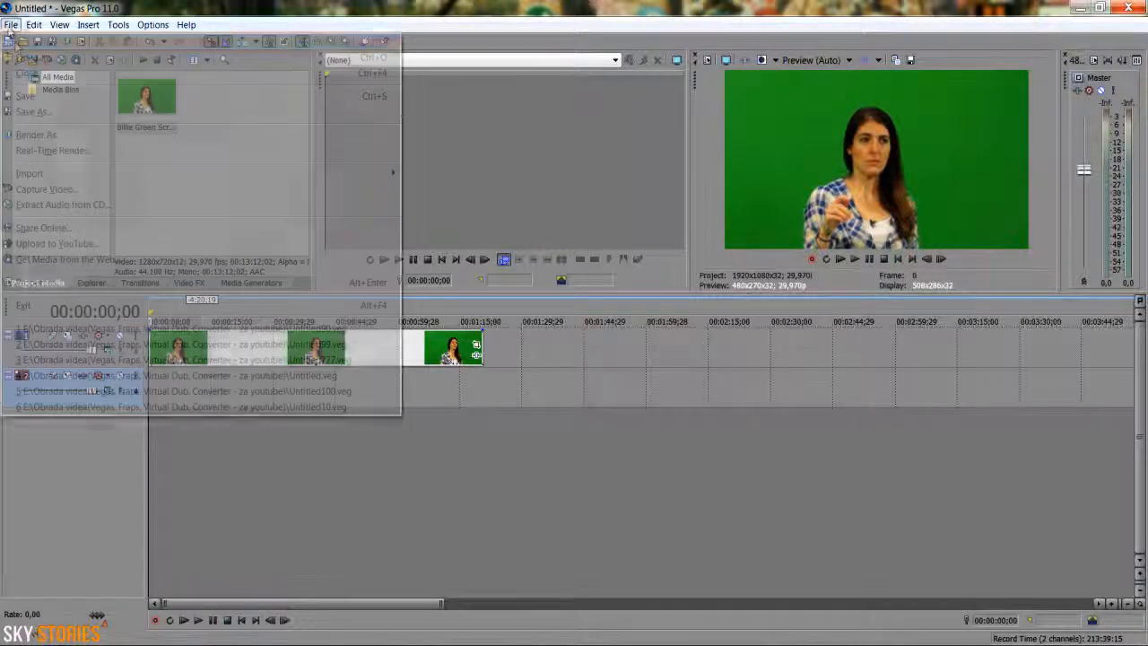
left_click(27, 56)
left_click(484, 214)
left_click(759, 349)
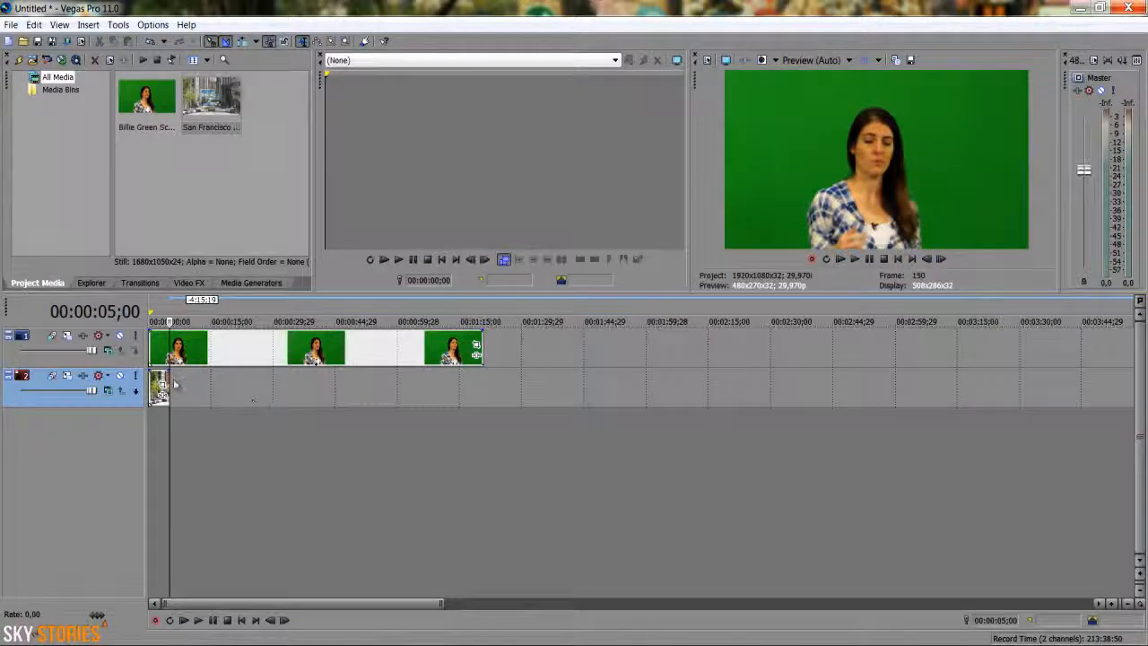
left_click_drag(168, 384, 481, 383)
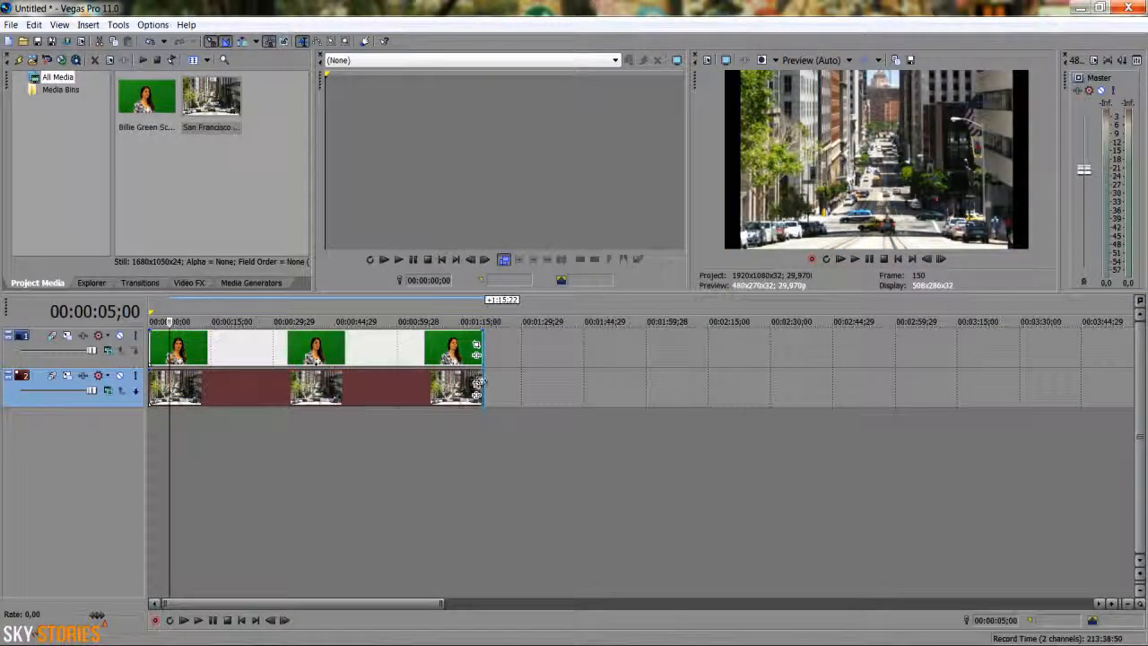
Crop the San Francisco image to the 16:9 Widescreen TV aspect ratio, setting the upper track's level to 0% for the crop and restoring it.
left_click_drag(76, 352, 20, 349)
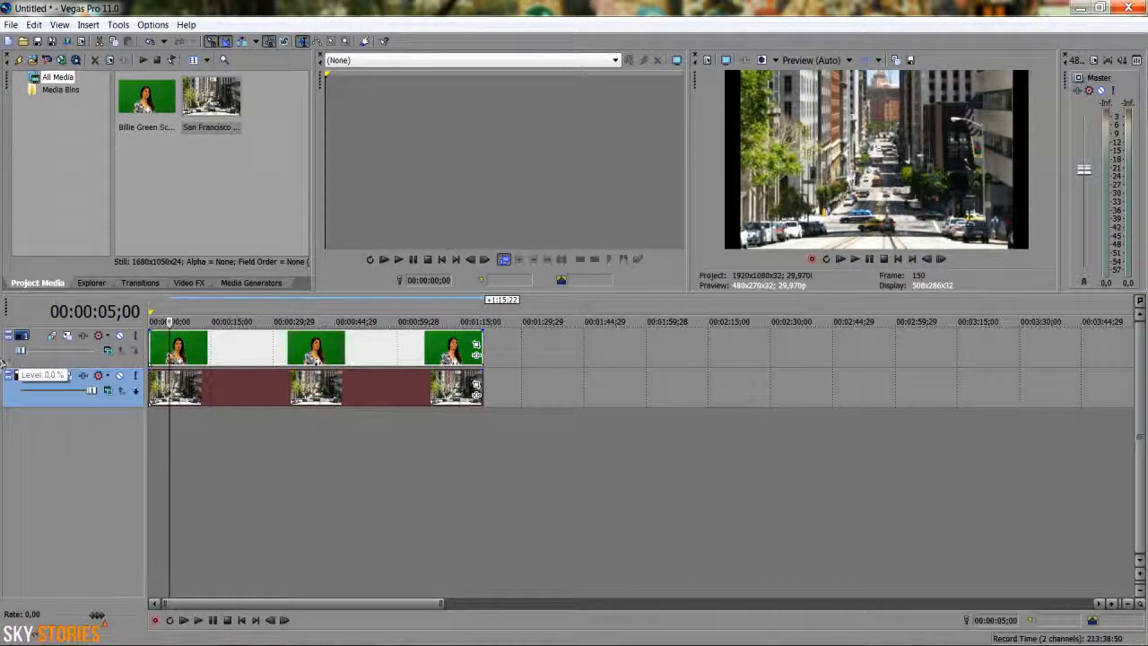
left_click(476, 387)
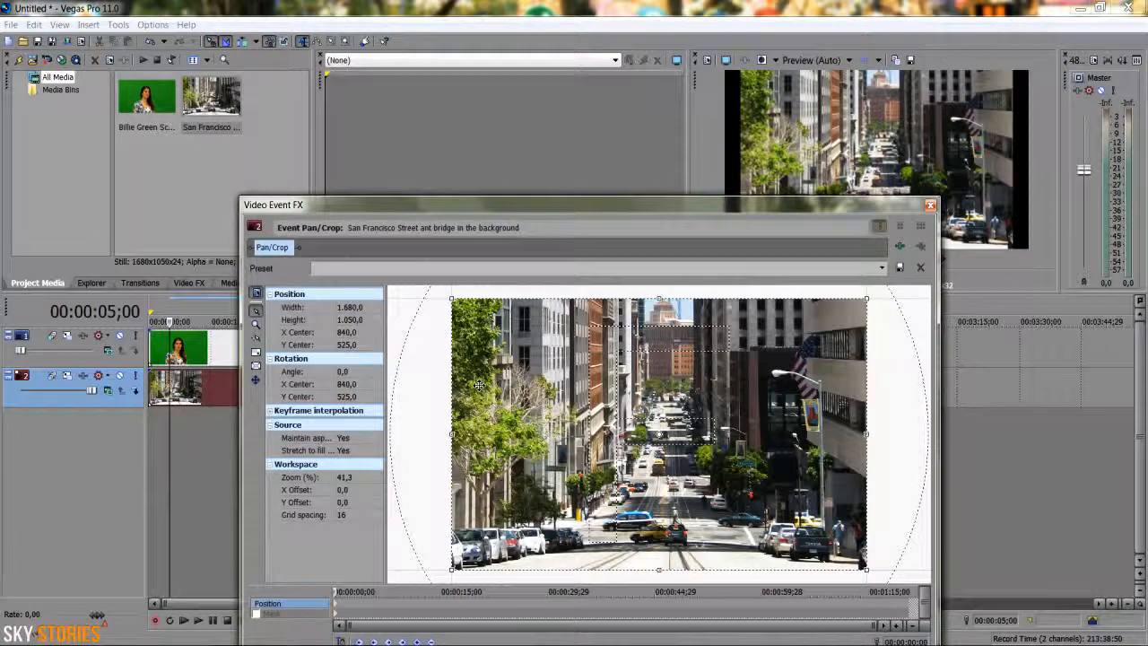
left_click(880, 268)
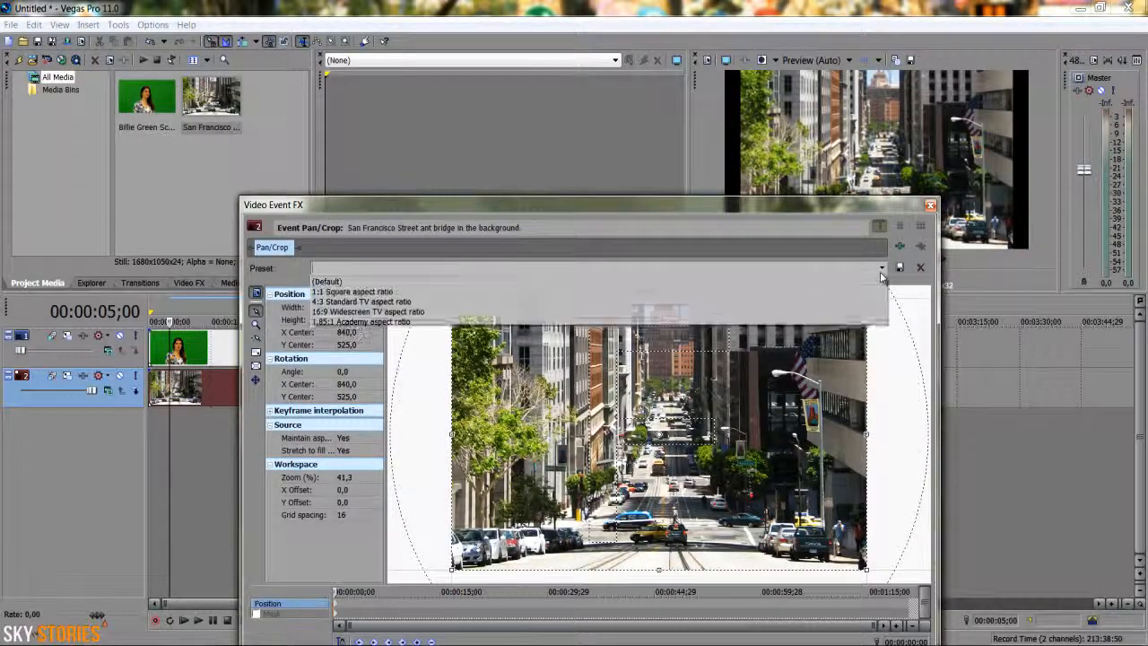
left_click(729, 312)
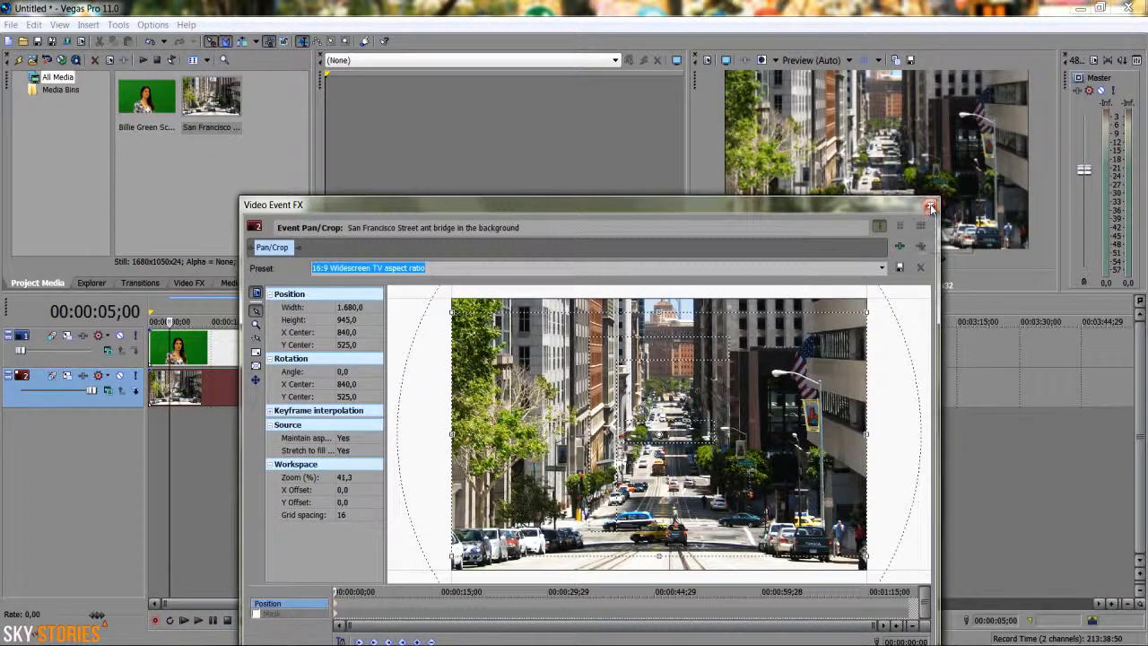
left_click(930, 206)
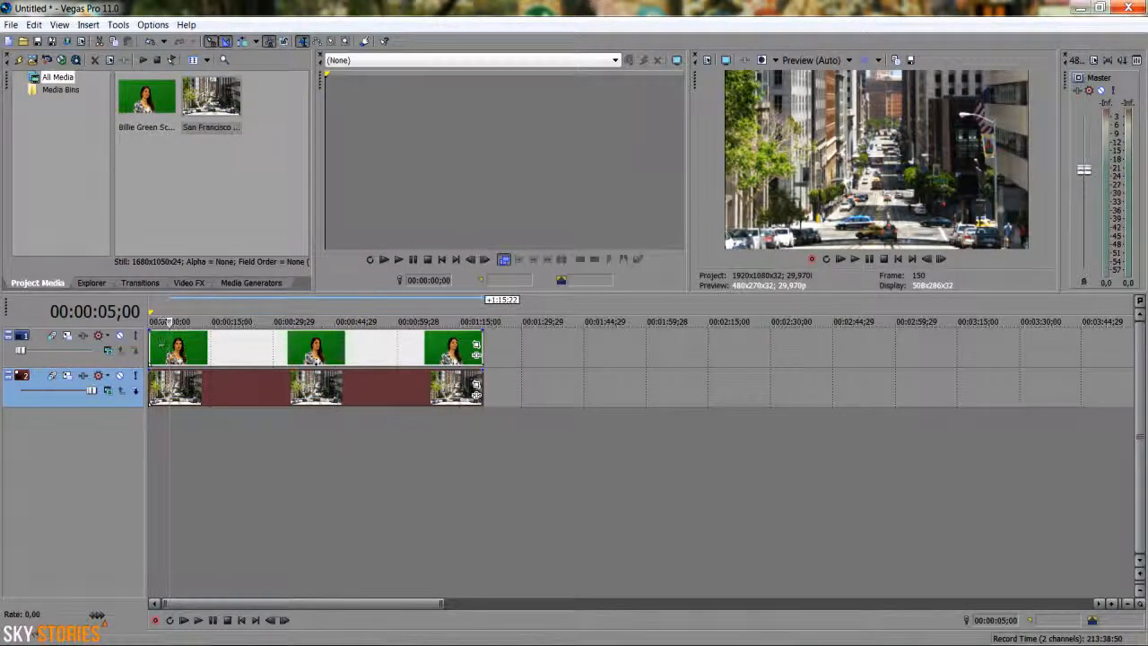
mouse_move(22, 353)
left_click_drag(22, 352, 92, 351)
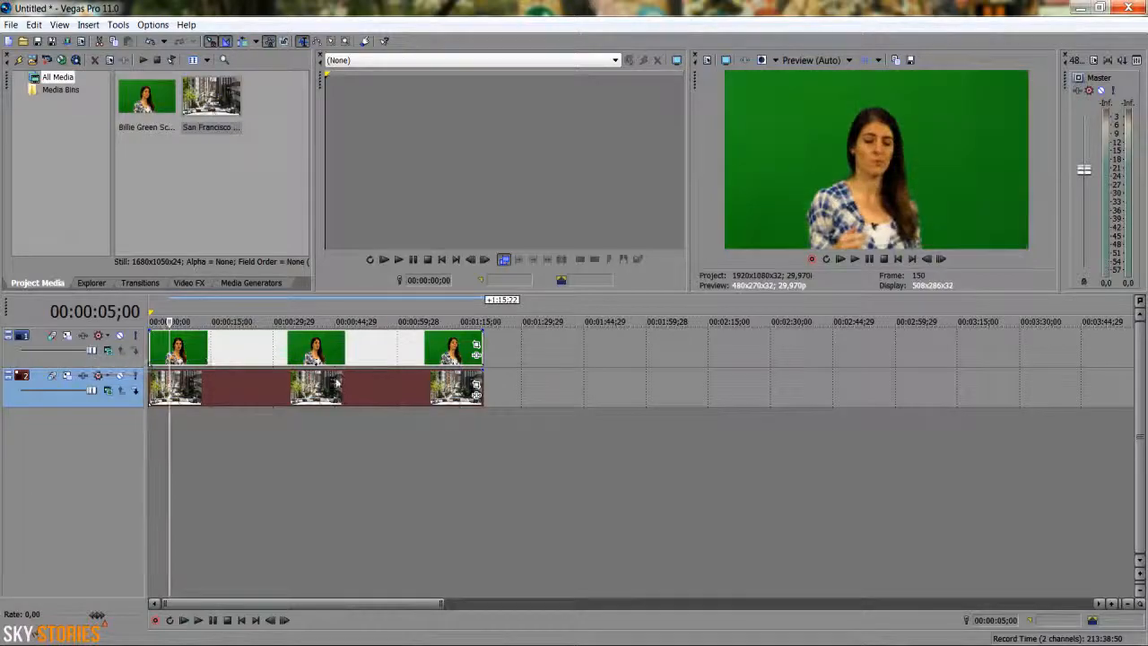
Add the Sony Chroma Keyer effect to the green screen clip on the upper track.
left_click(476, 354)
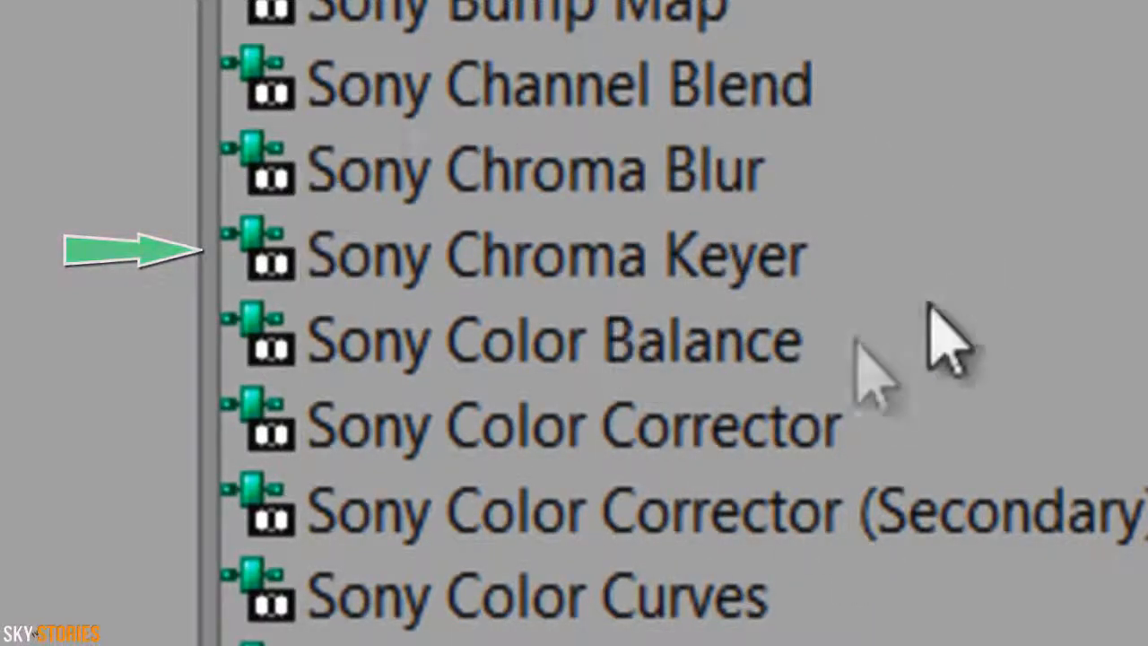
left_click(634, 266)
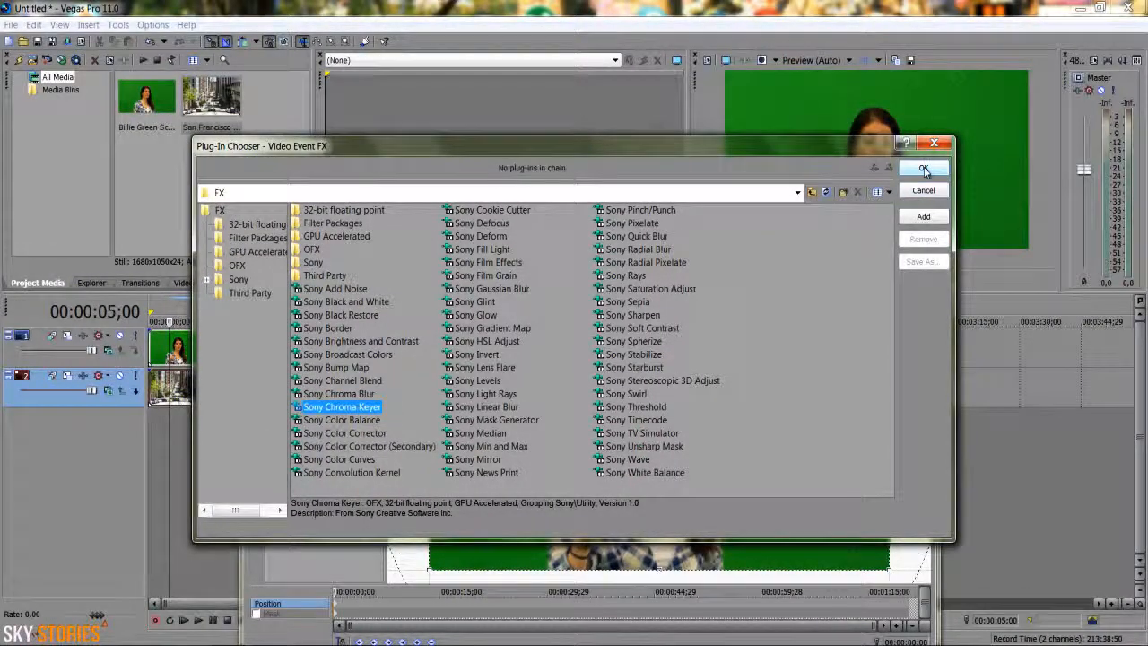
left_click(923, 169)
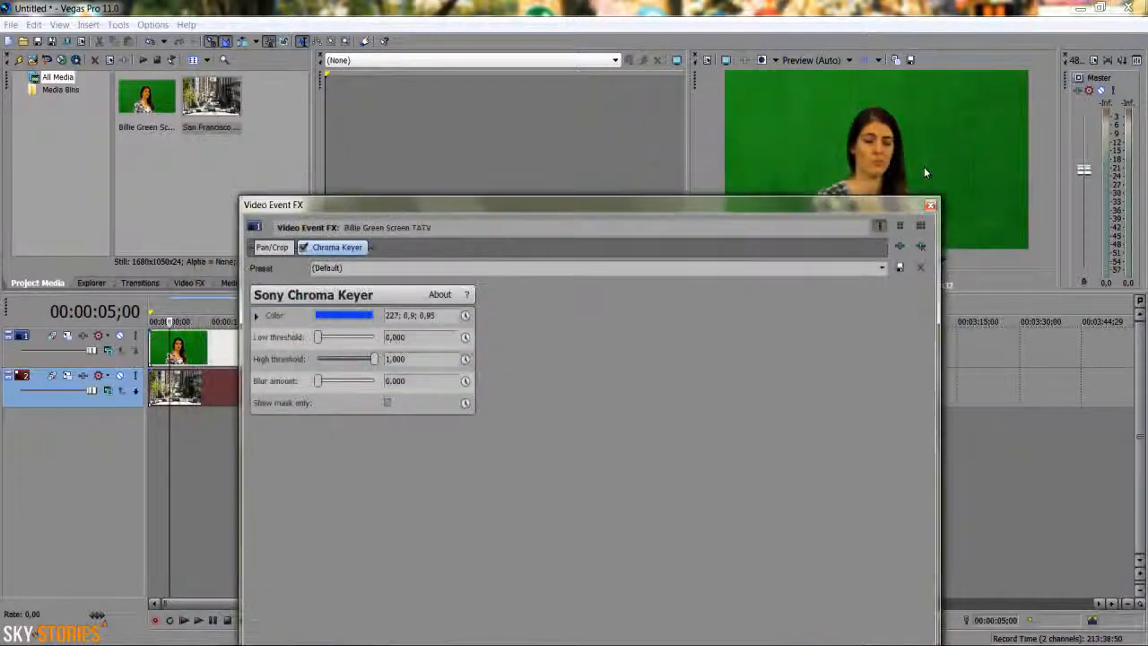
left_click(359, 317)
left_click(332, 332)
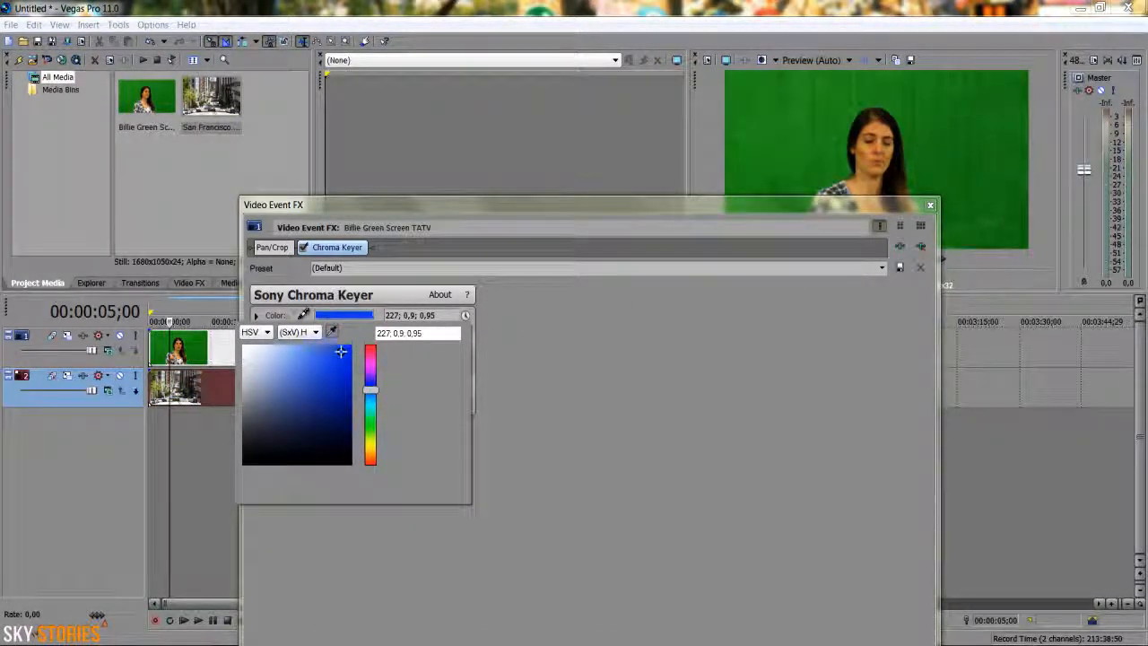
left_click(301, 321)
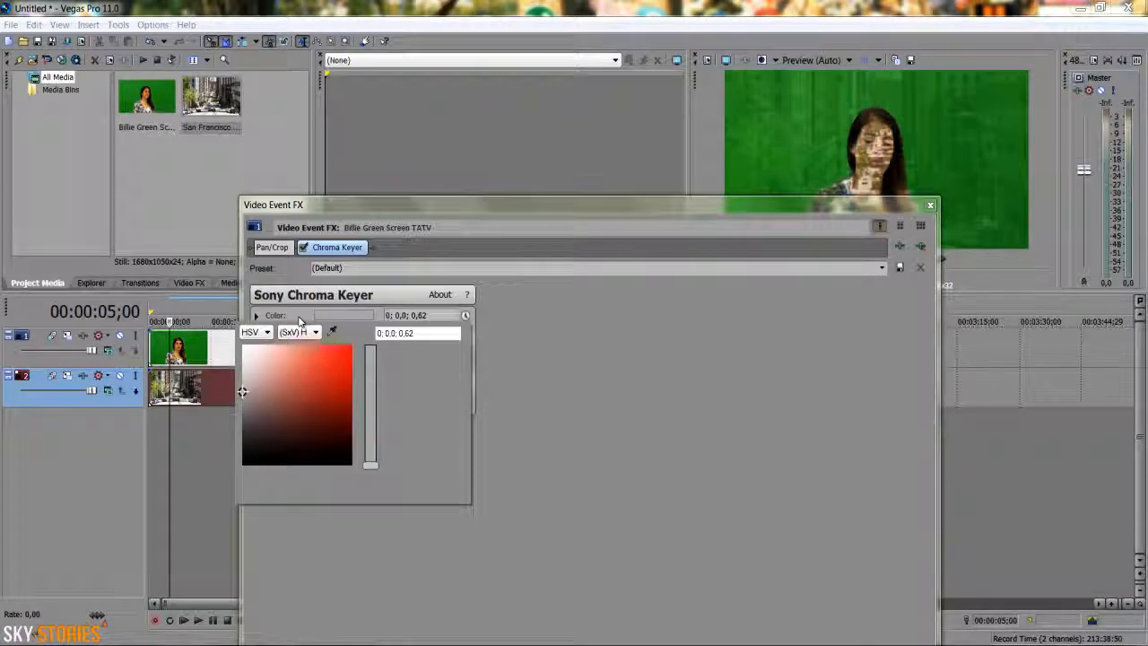
Sample the green backdrop in the preview as the Chroma Keyer color and adjust it to HSV 114; 1,0; 1,0.
left_click(339, 315)
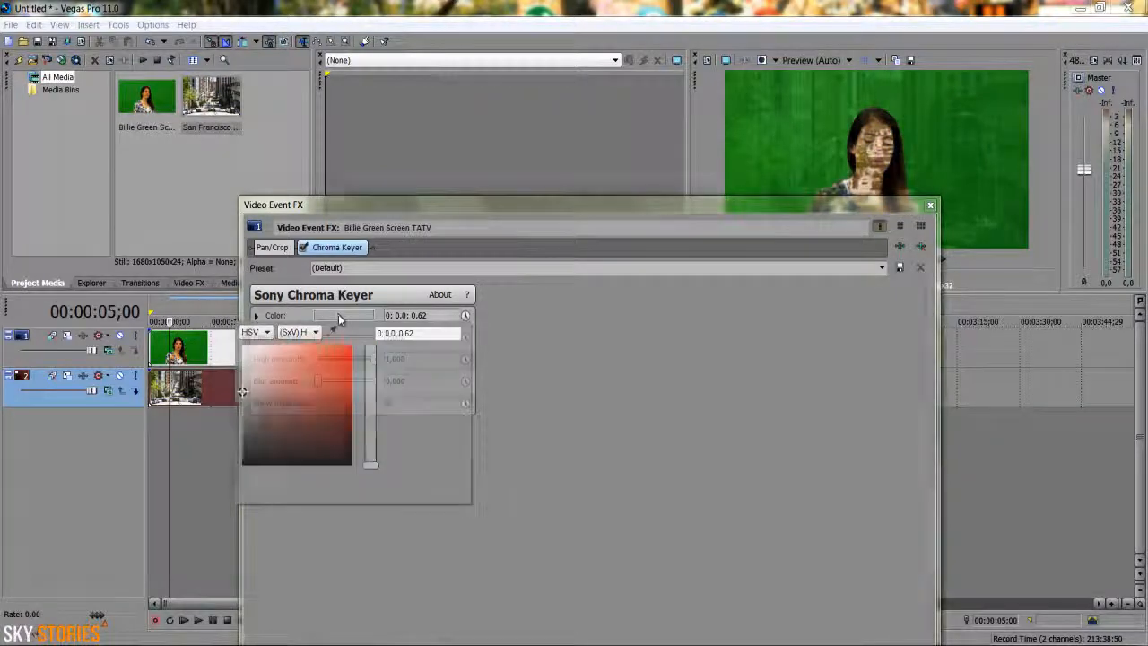
left_click(331, 332)
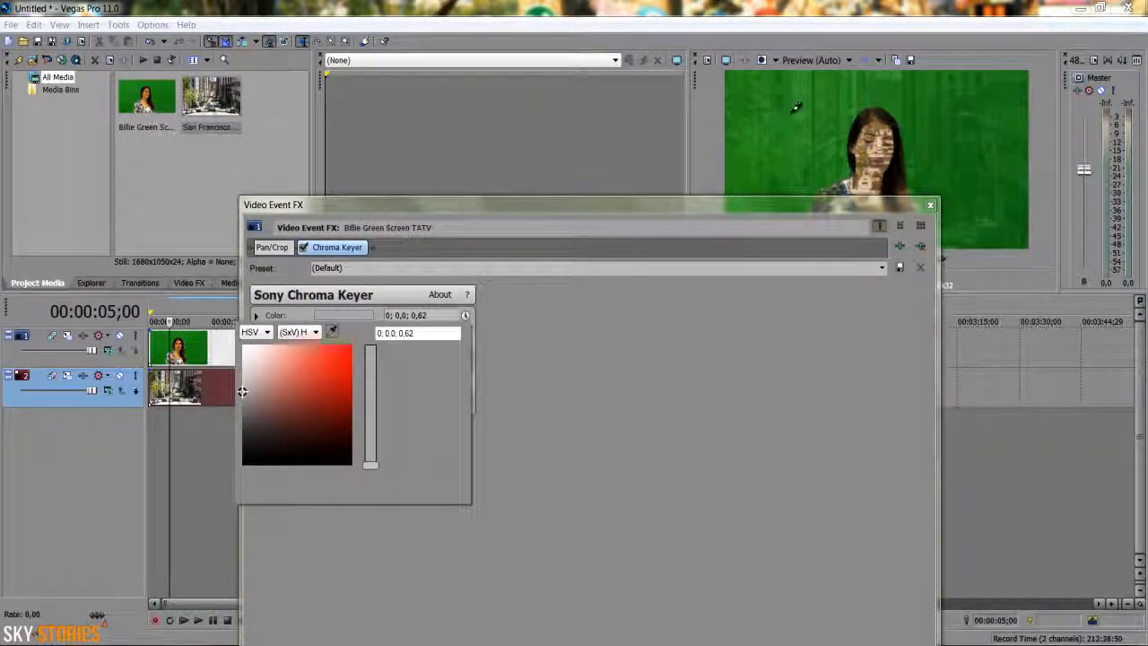
left_click(796, 101)
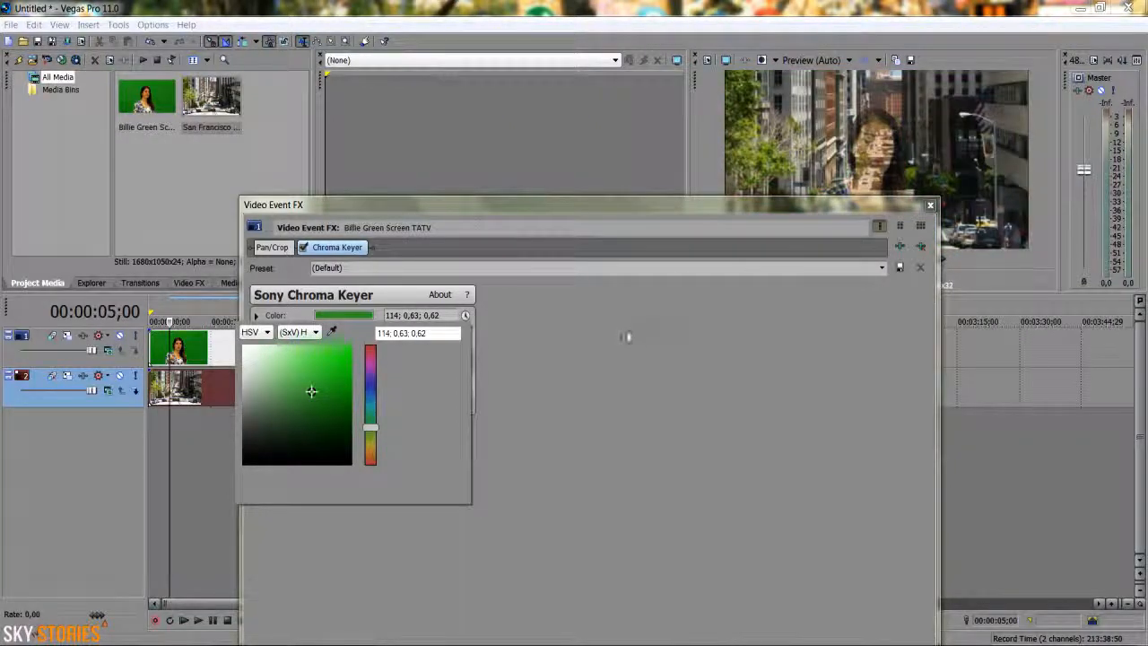
left_click_drag(311, 391, 386, 345)
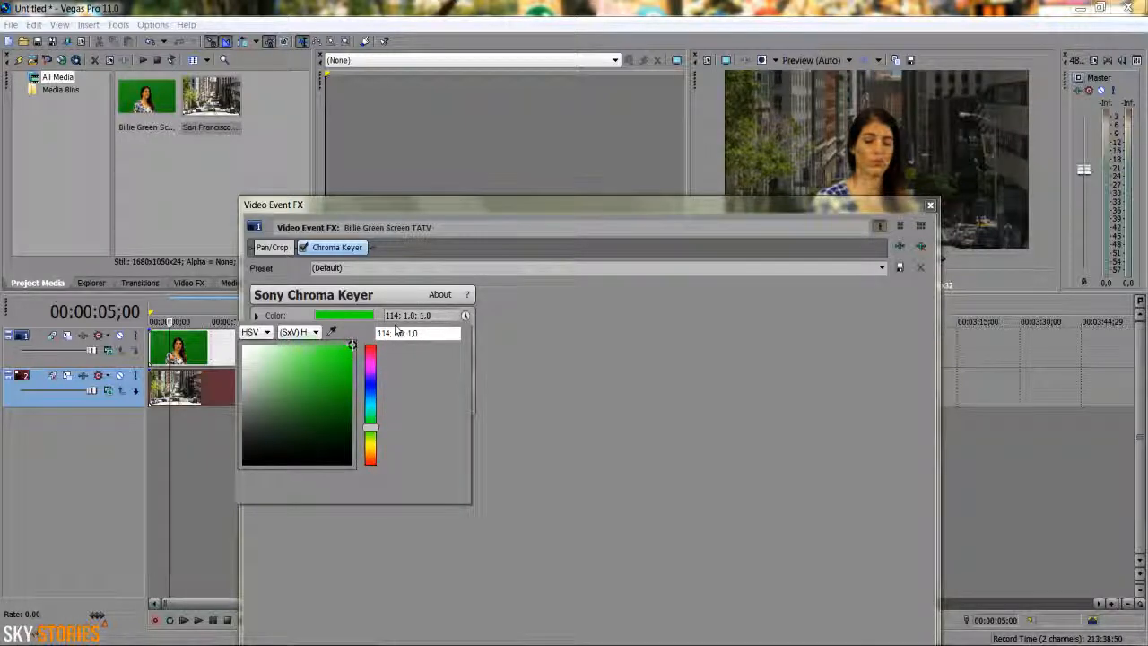
Close the Chroma Keyer settings and play back the keyed clip over the San Francisco background from 00:00:05;00.
left_click(642, 321)
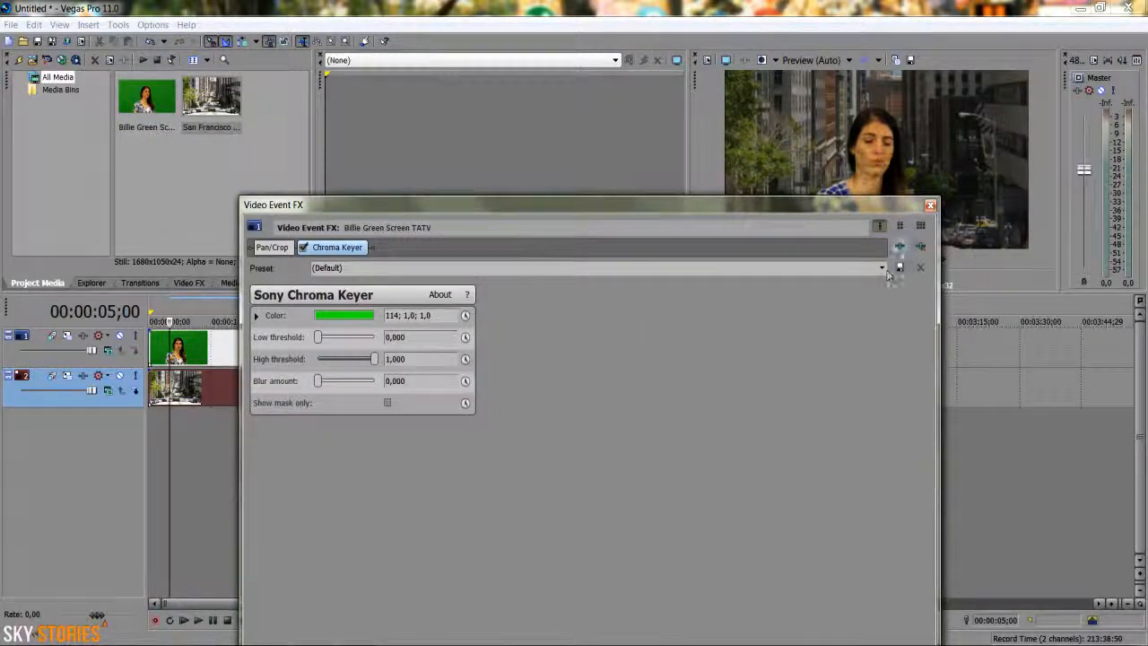
left_click(930, 205)
key("space")
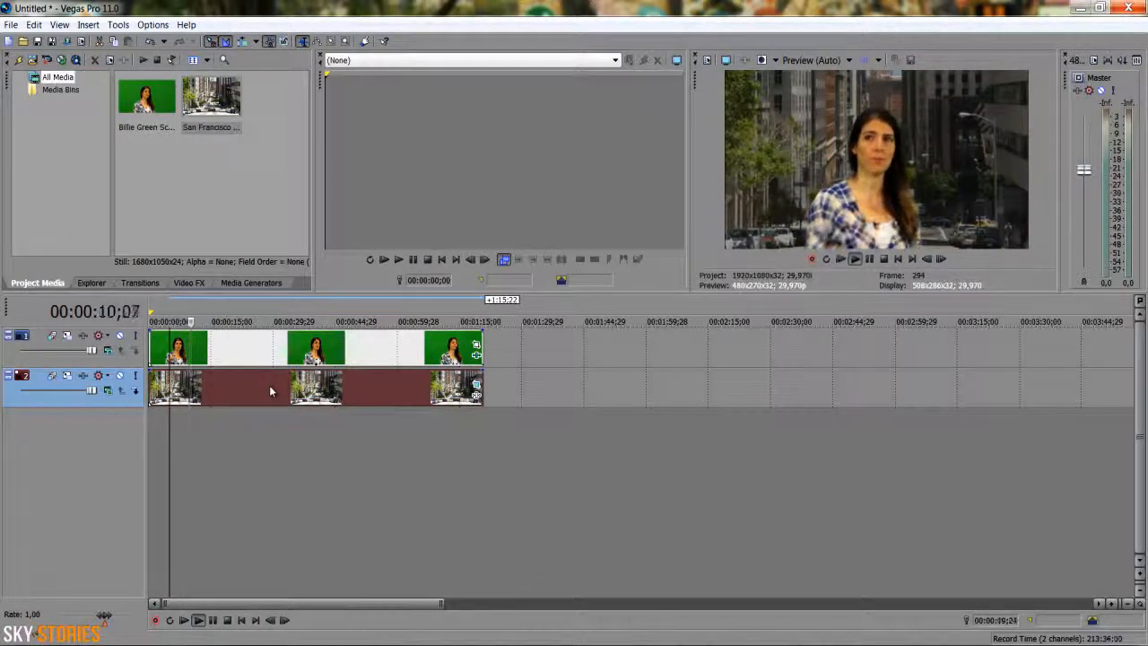
key("space")
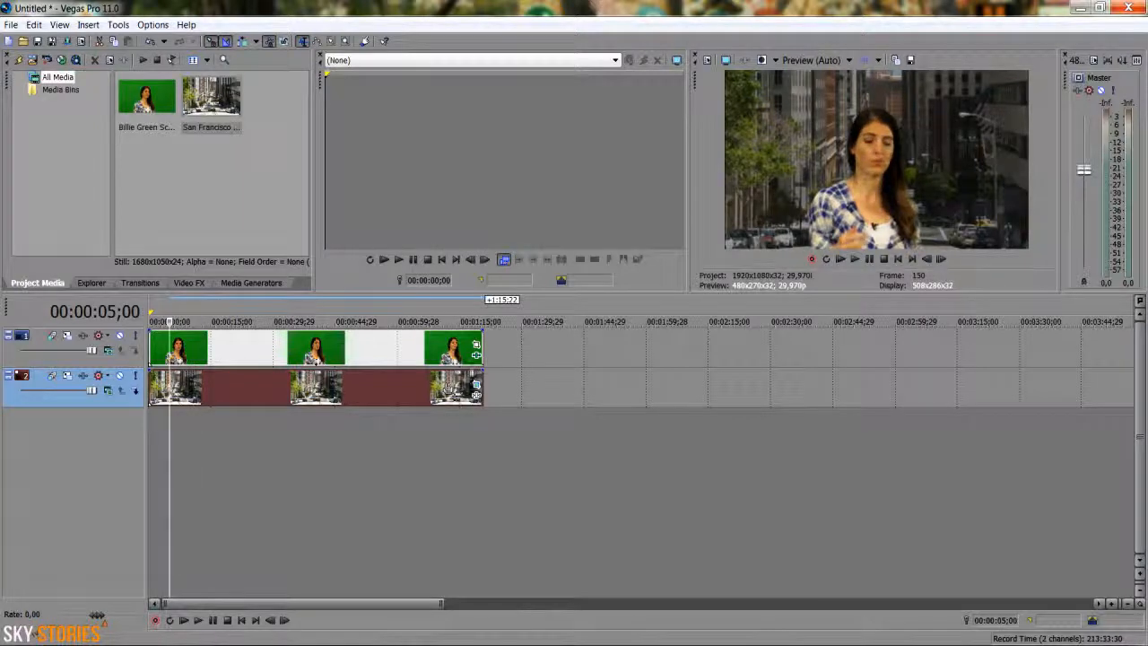
Add the Sony Color Corrector (Secondary) and Sony Color Curves effects to the green screen clip after the Chroma Keyer.
left_click(476, 354)
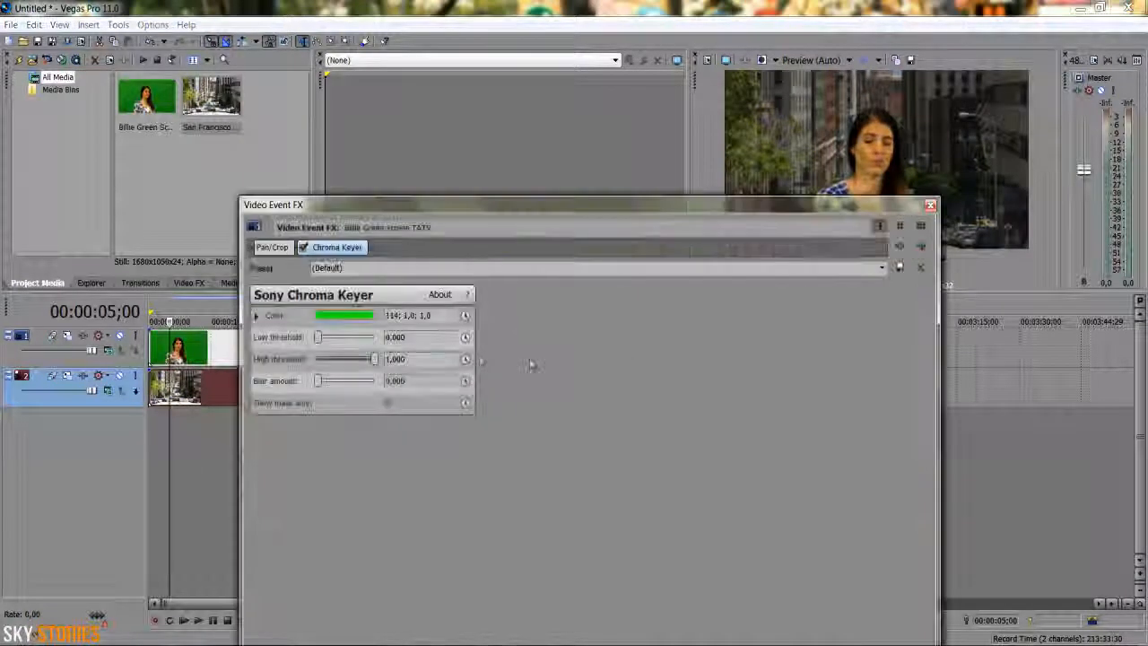
left_click(900, 247)
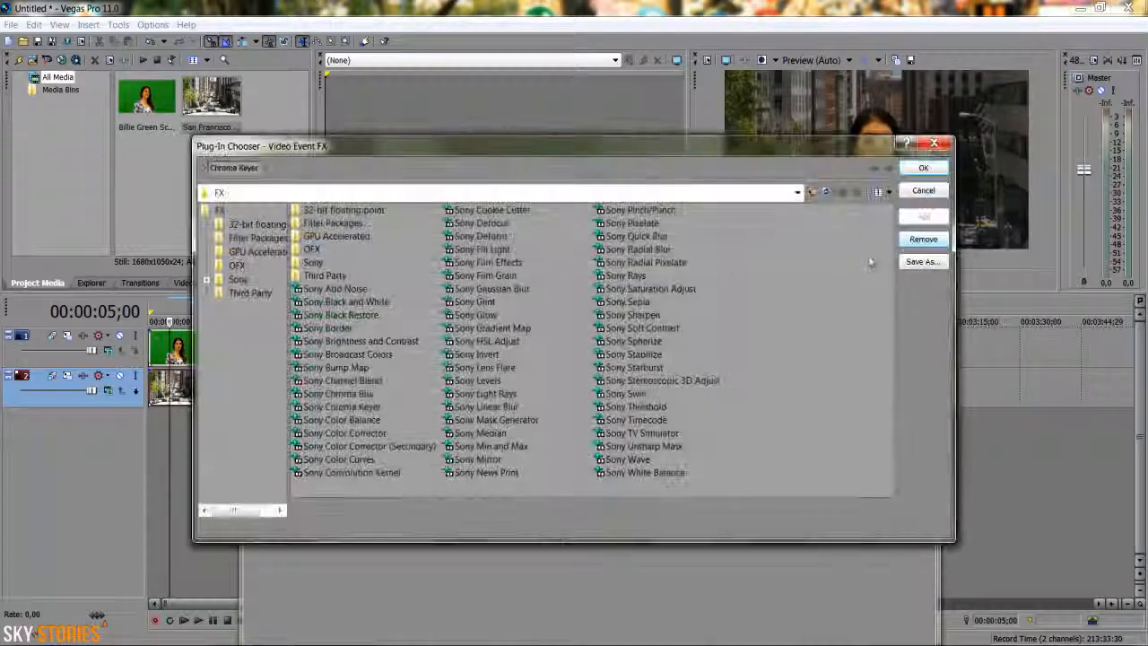
left_click(362, 445)
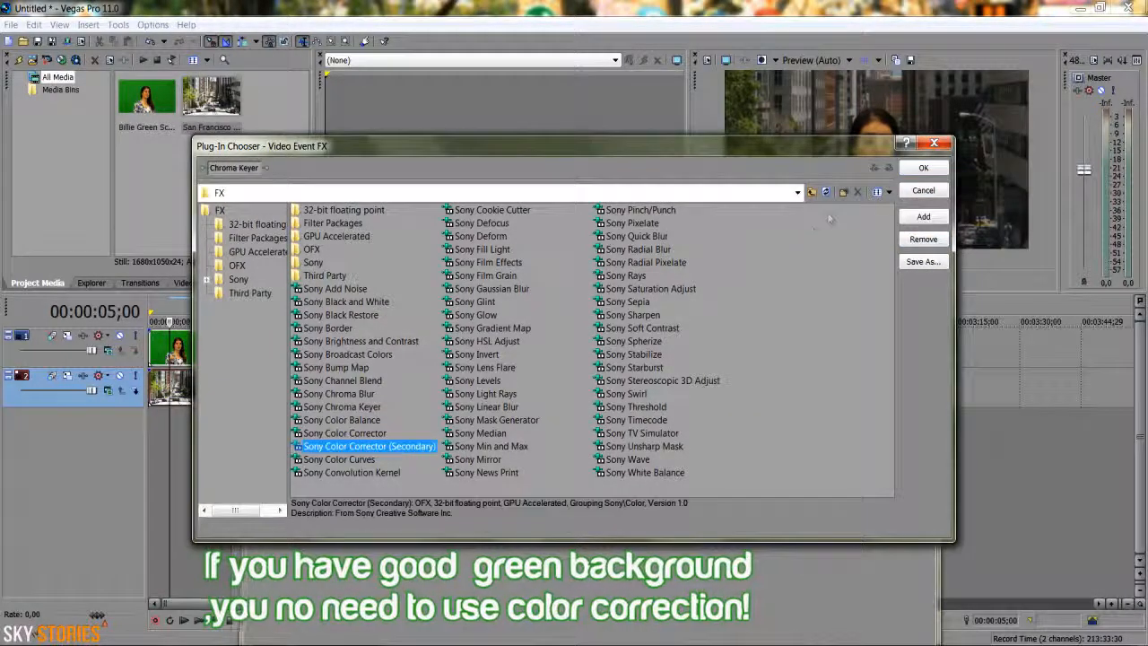
left_click(923, 216)
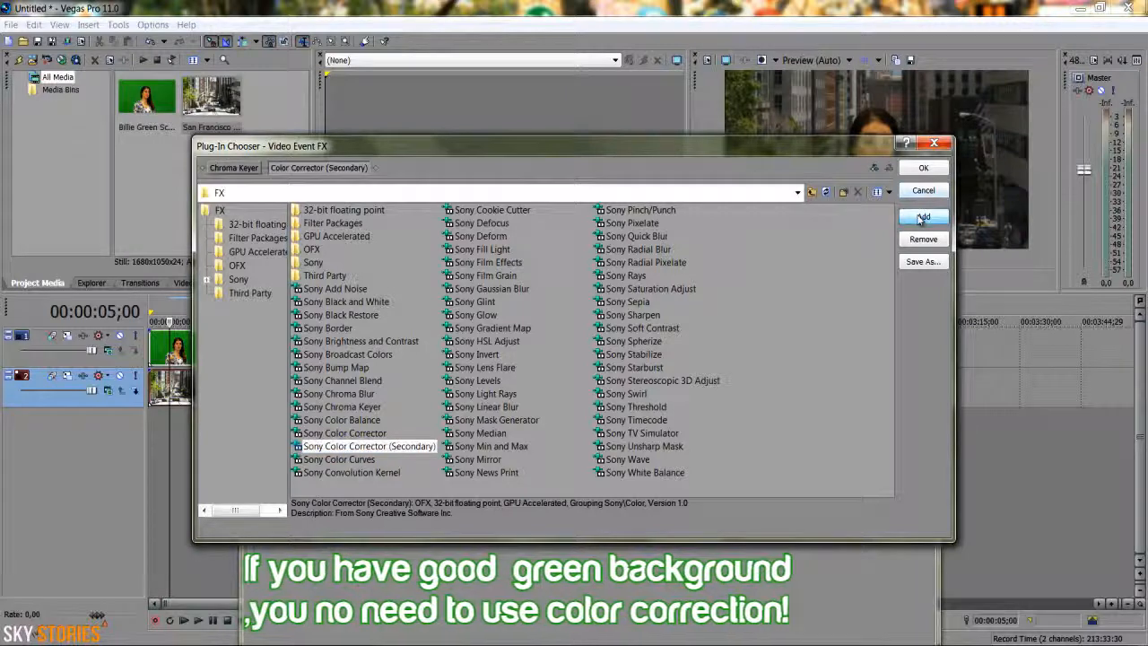
left_click(339, 459)
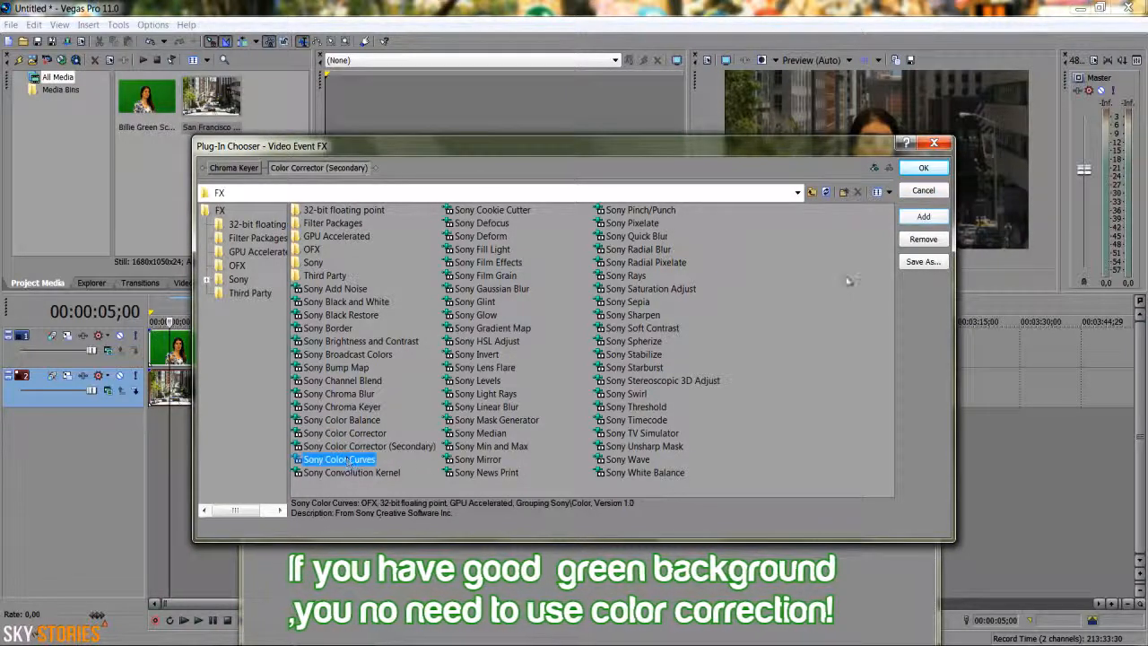
left_click(923, 216)
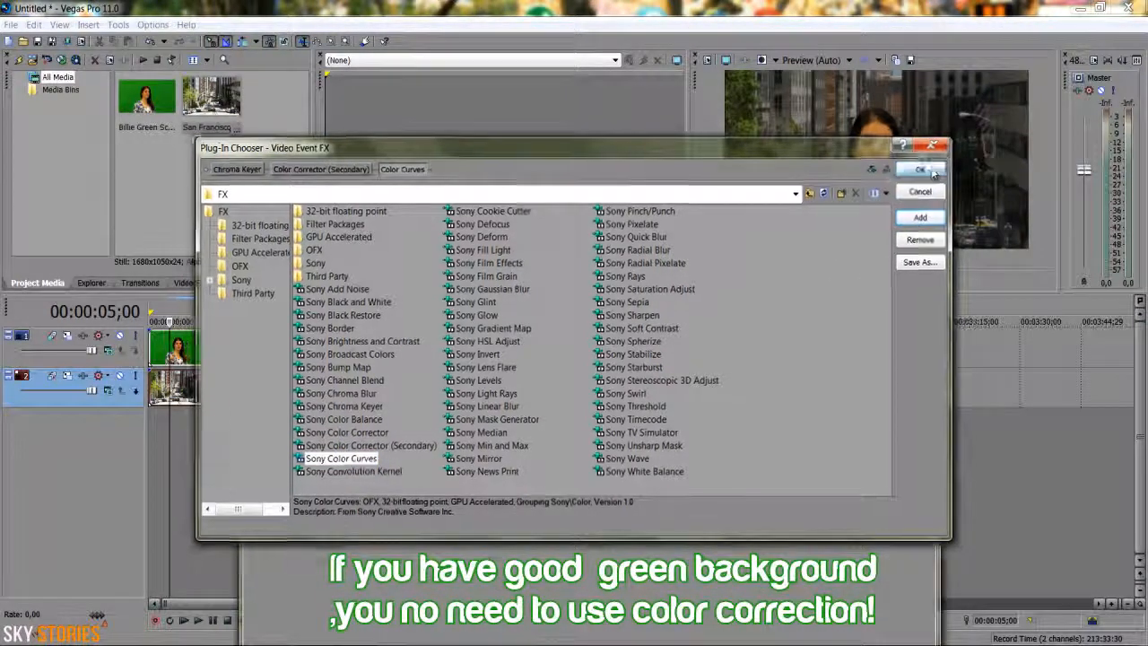
left_click(934, 171)
Bend the RGB channel of Color Curves into an S-curve, lifting the highlights and darkening the shadows.
left_click_drag(556, 353, 486, 317)
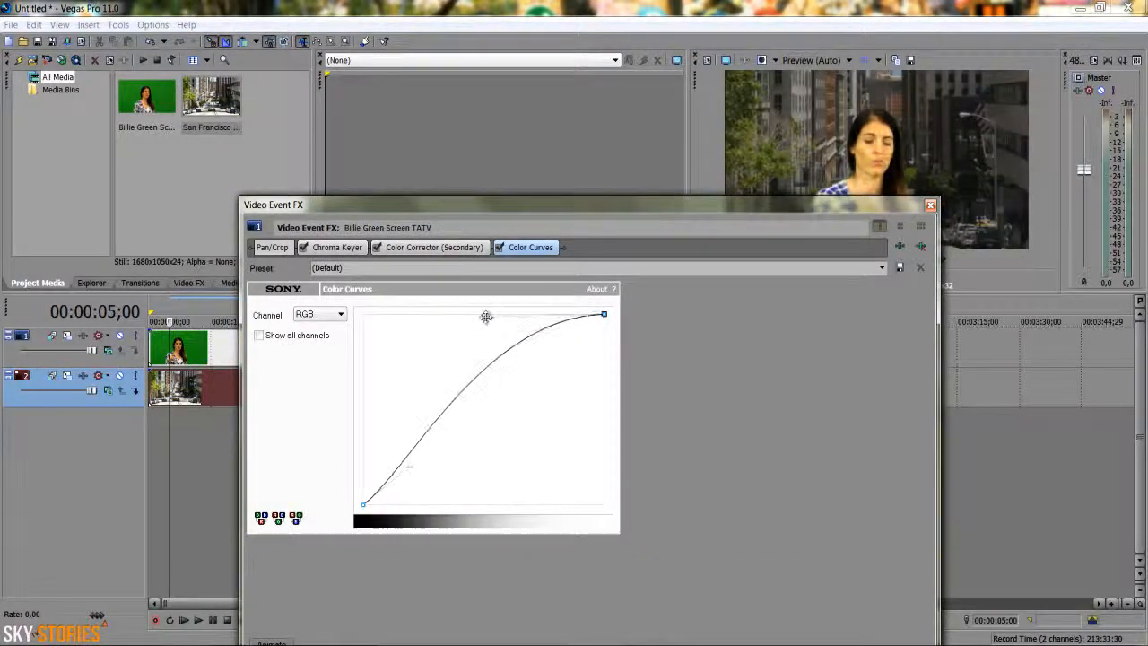
left_click_drag(412, 467, 487, 489)
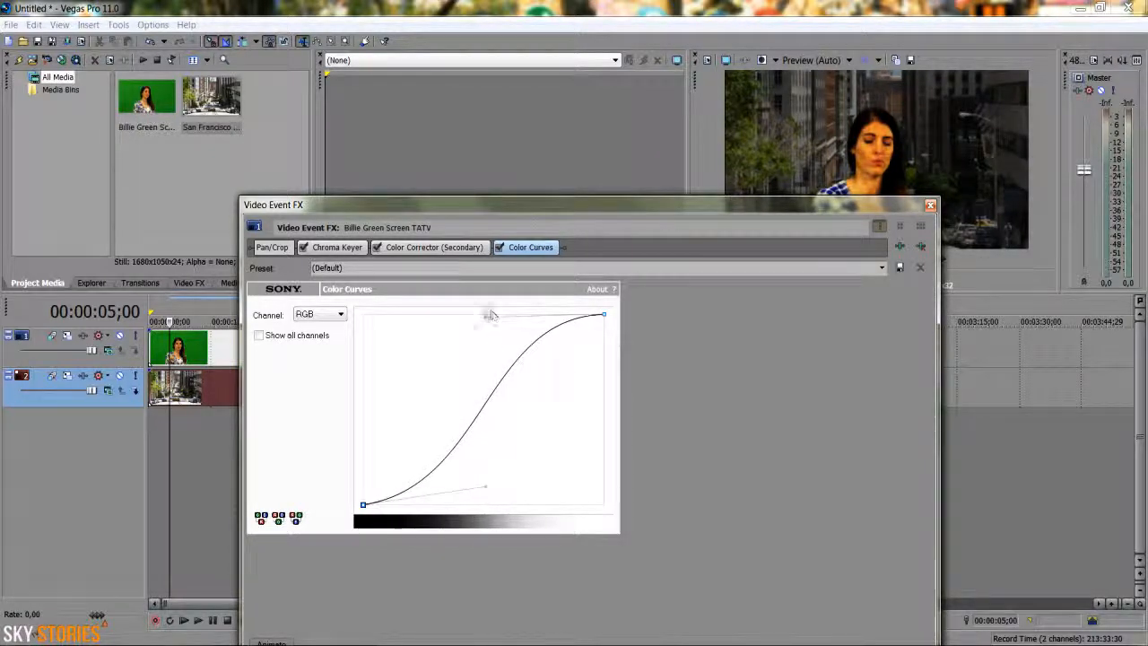
left_click_drag(491, 315, 443, 336)
Set the Color Corrector (Secondary) to saturation 1,295, gamma 1,200, gain 1,100 and offset -13,368.
left_click(433, 251)
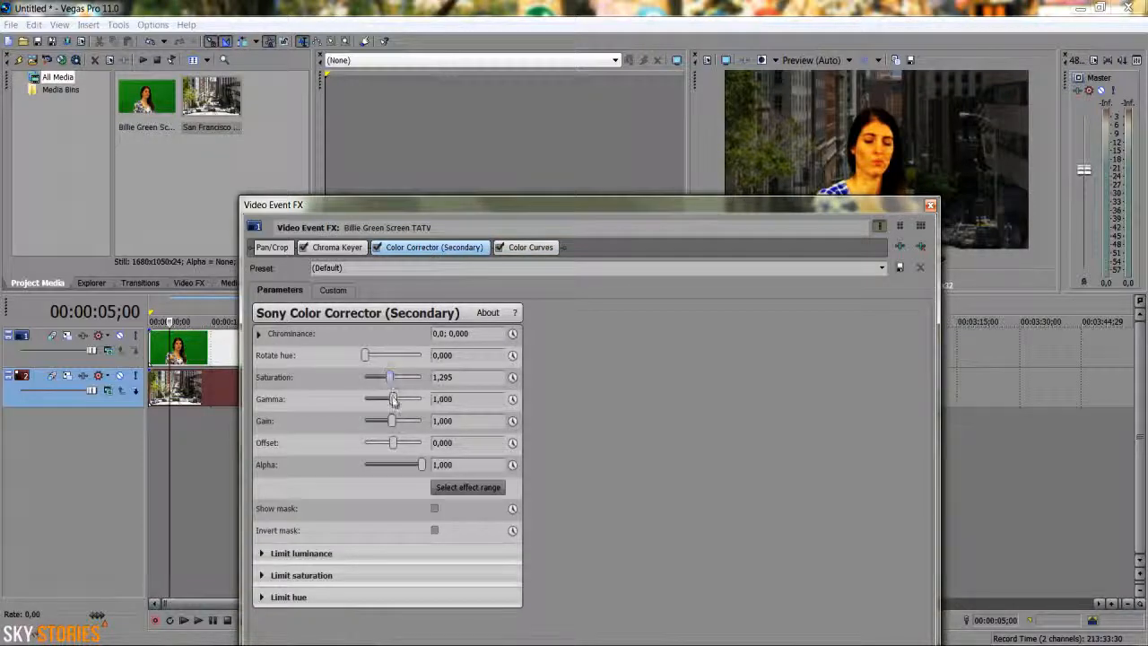
left_click_drag(396, 401, 400, 402)
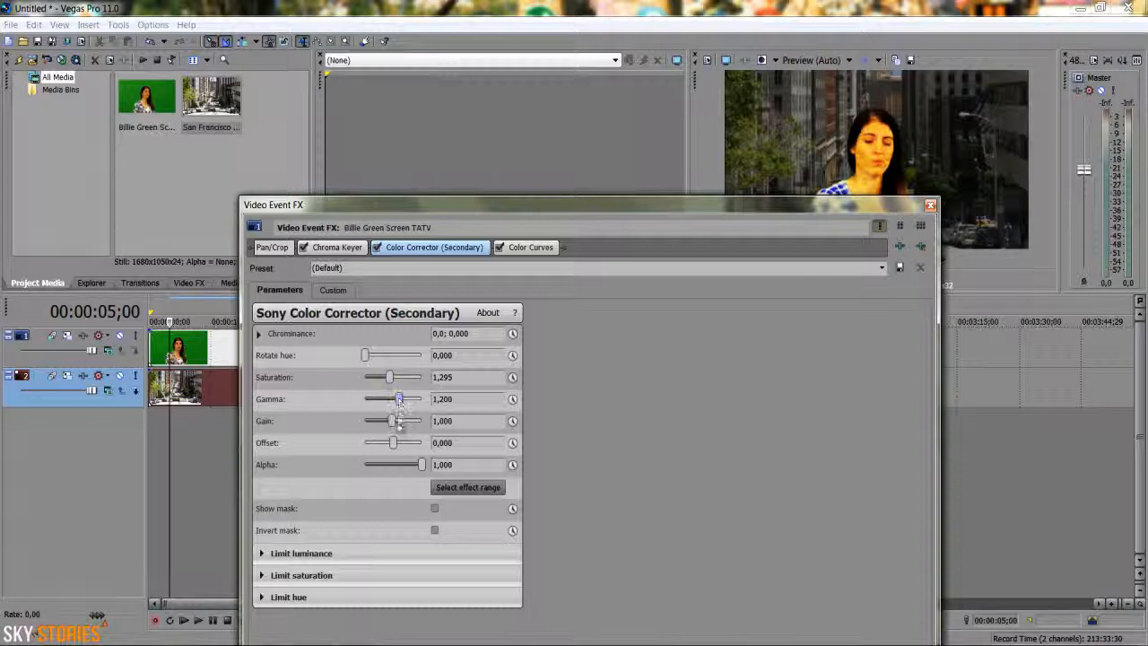
left_click_drag(395, 427, 392, 444)
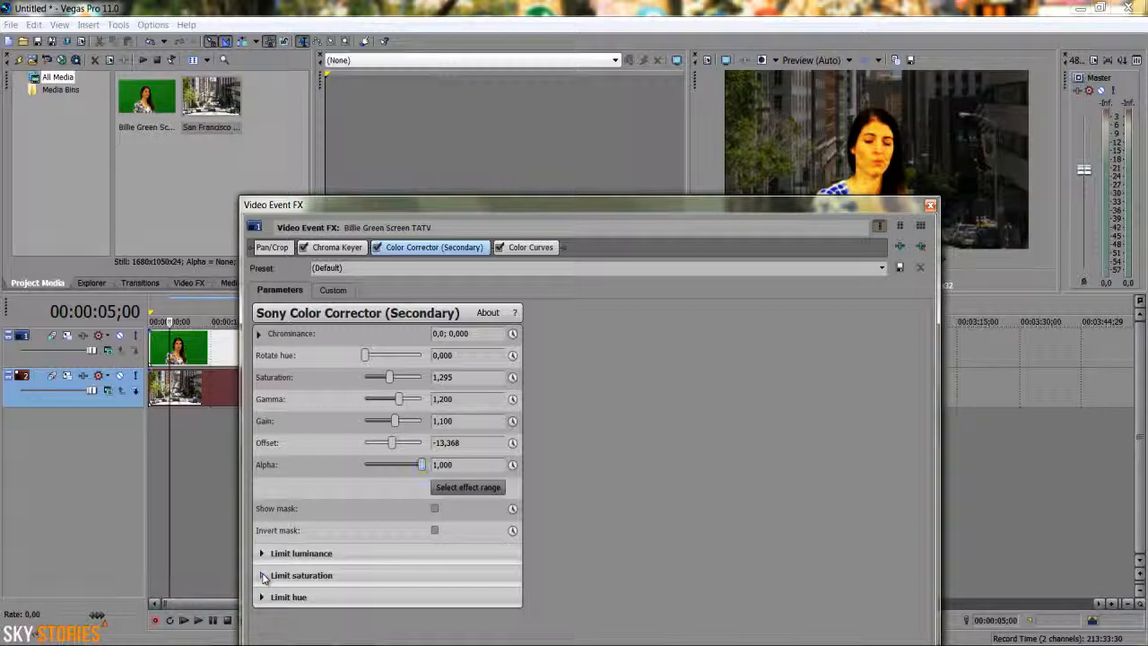
Add the Sony Color Corrector effect to the end of the green screen clip's effect chain.
left_click(921, 243)
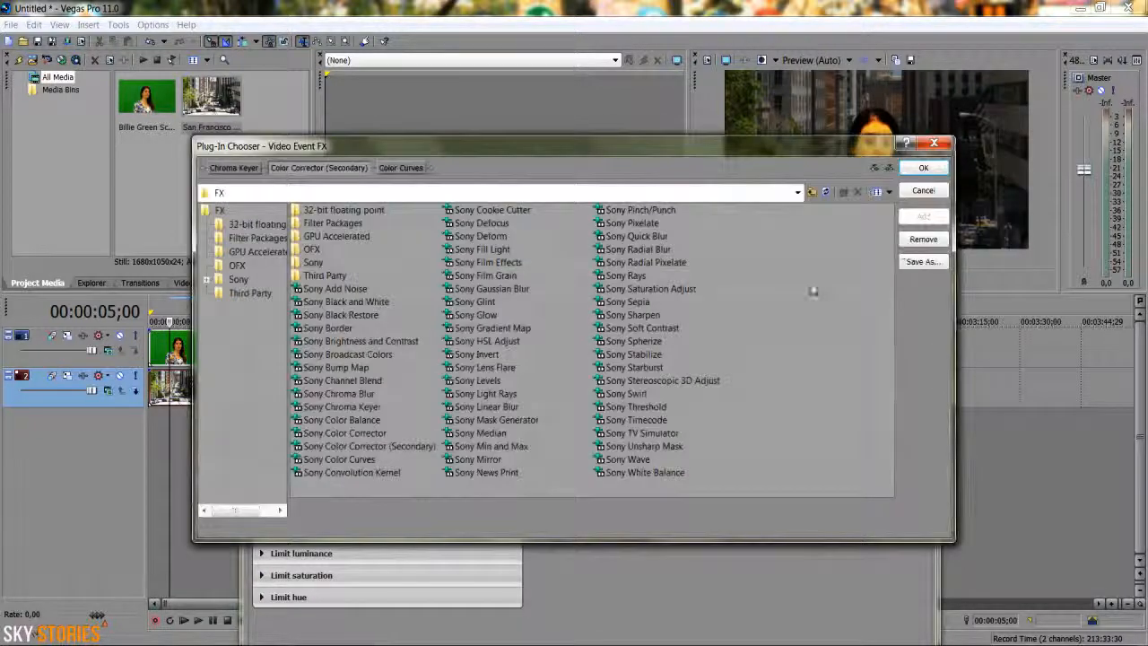
left_click(359, 435)
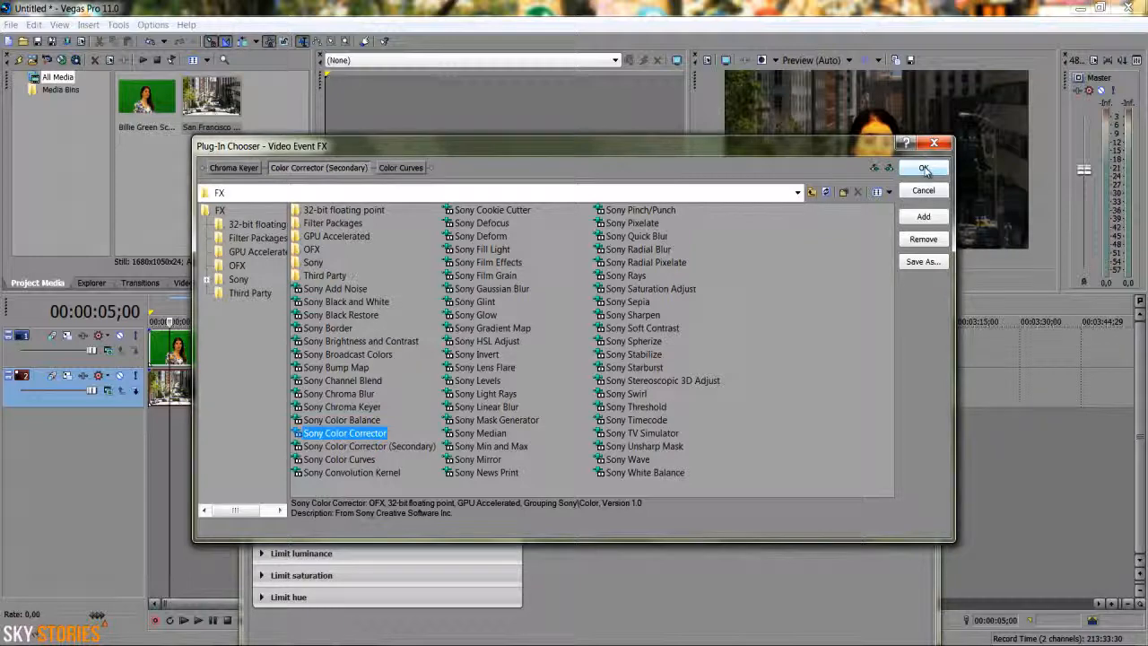
left_click(924, 216)
left_click(924, 167)
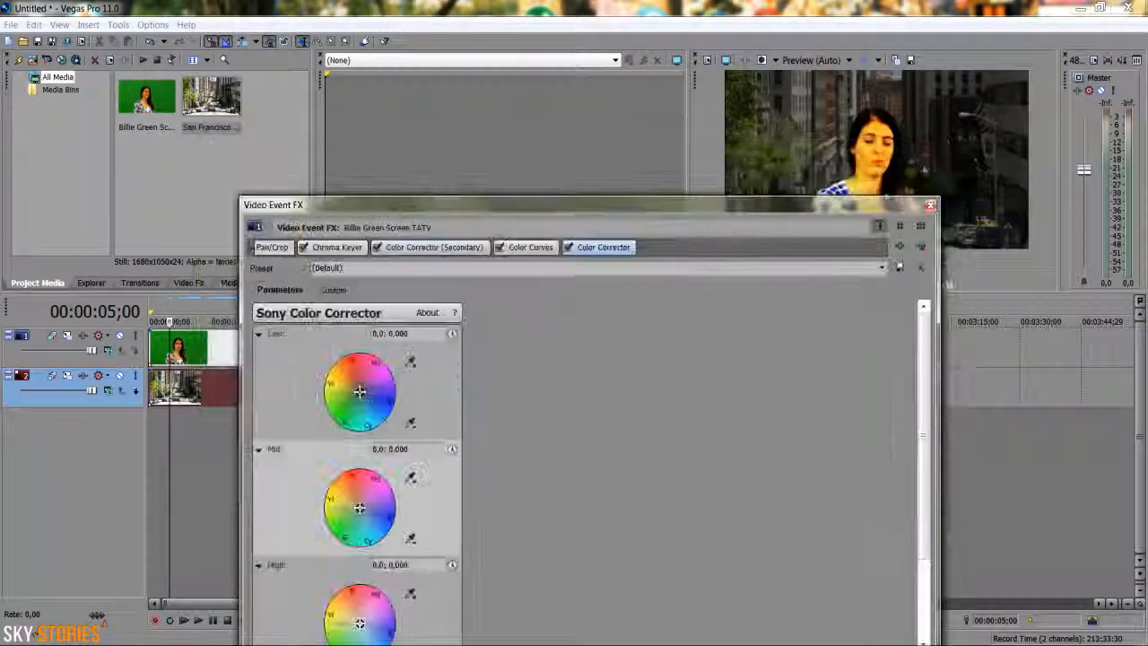
Adjust the Color Corrector wheels to Low 212,41; 0,1777, Mid 136,4; 0,023 and High 142,7; 0,2095.
mouse_move(359, 393)
left_mouse_down()
mouse_move(367, 407)
mouse_move(354, 396)
left_mouse_up()
left_click_drag(359, 510, 351, 510)
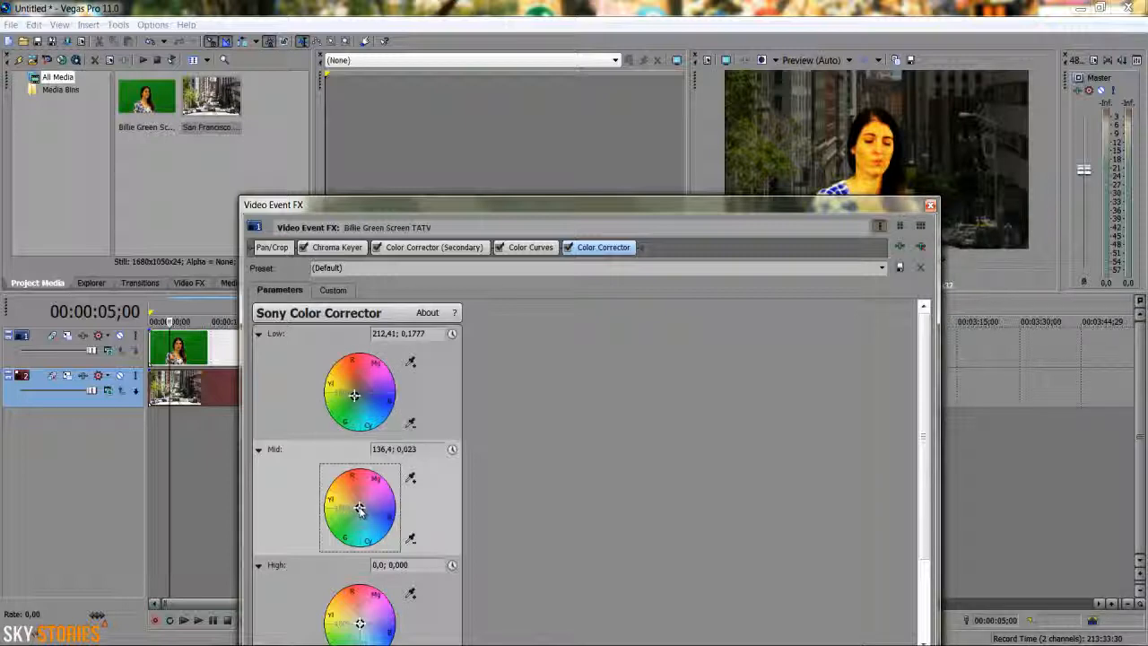
left_click_drag(359, 624, 352, 622)
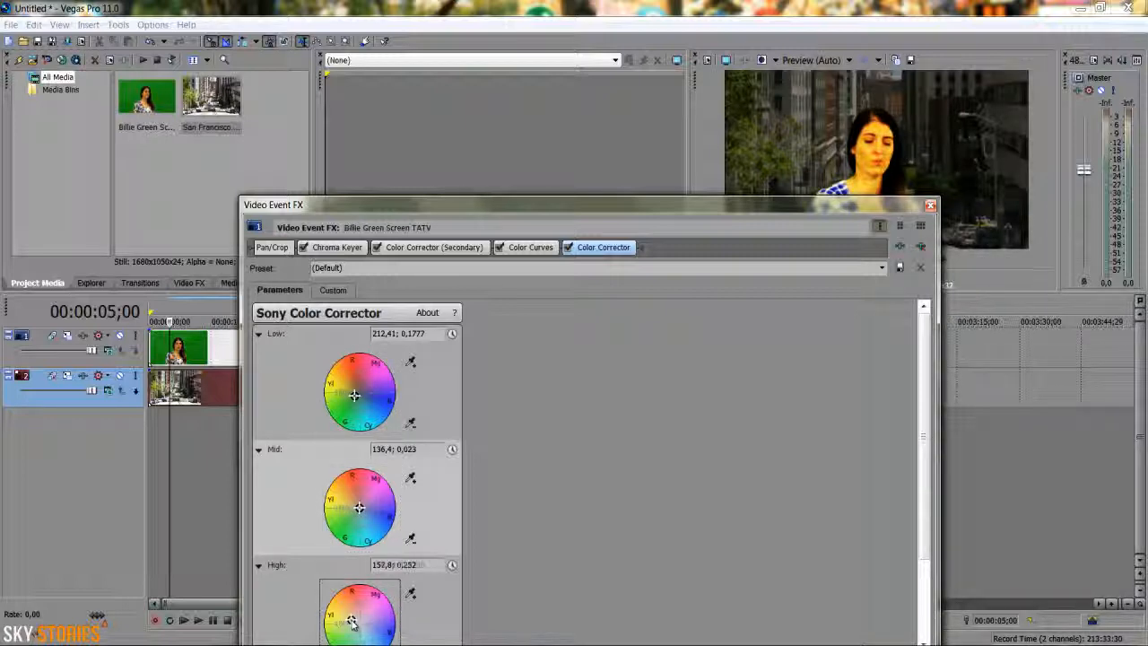
left_click_drag(352, 619, 355, 619)
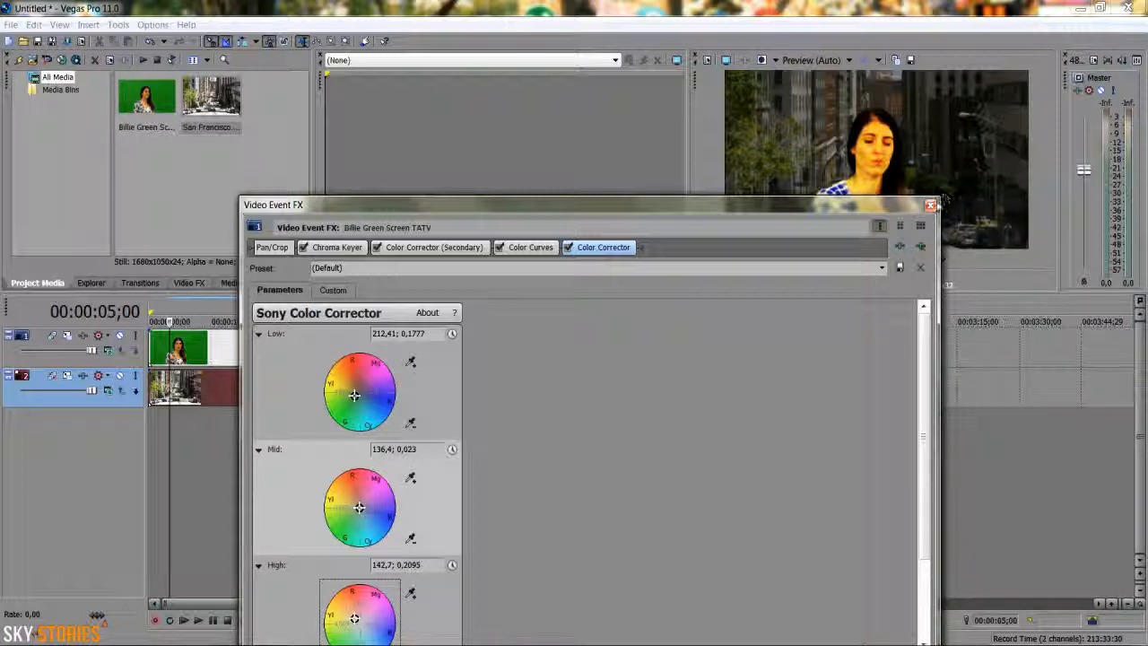
Close the effect settings and play back the color-corrected composite, jumping ahead to about 30 seconds.
left_click(932, 204)
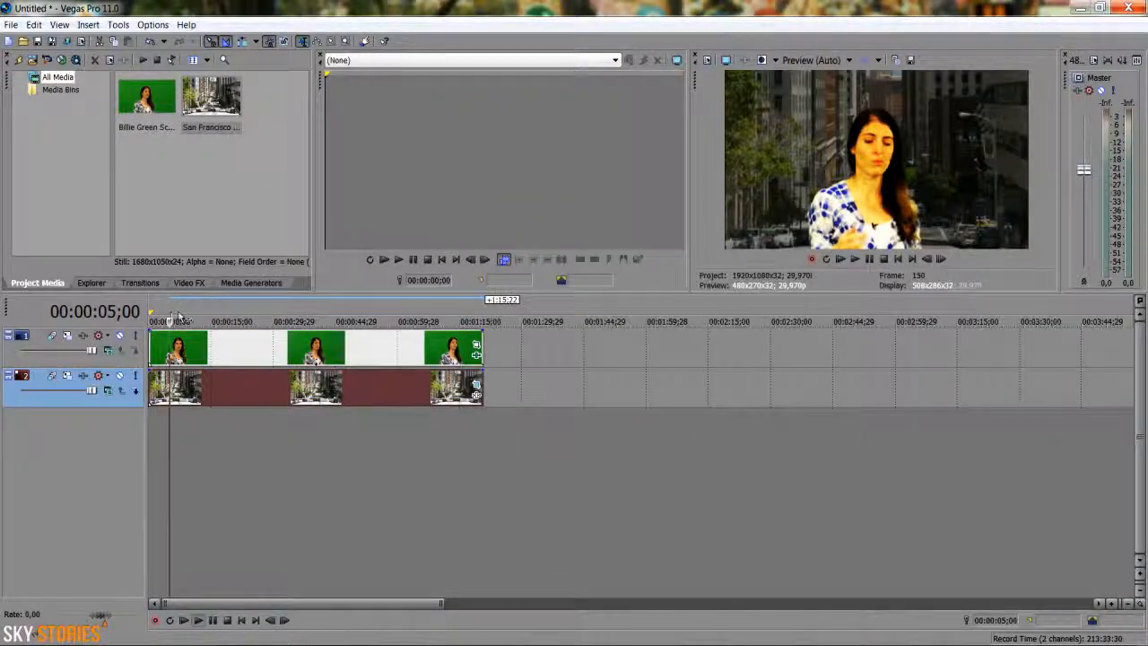
key("space")
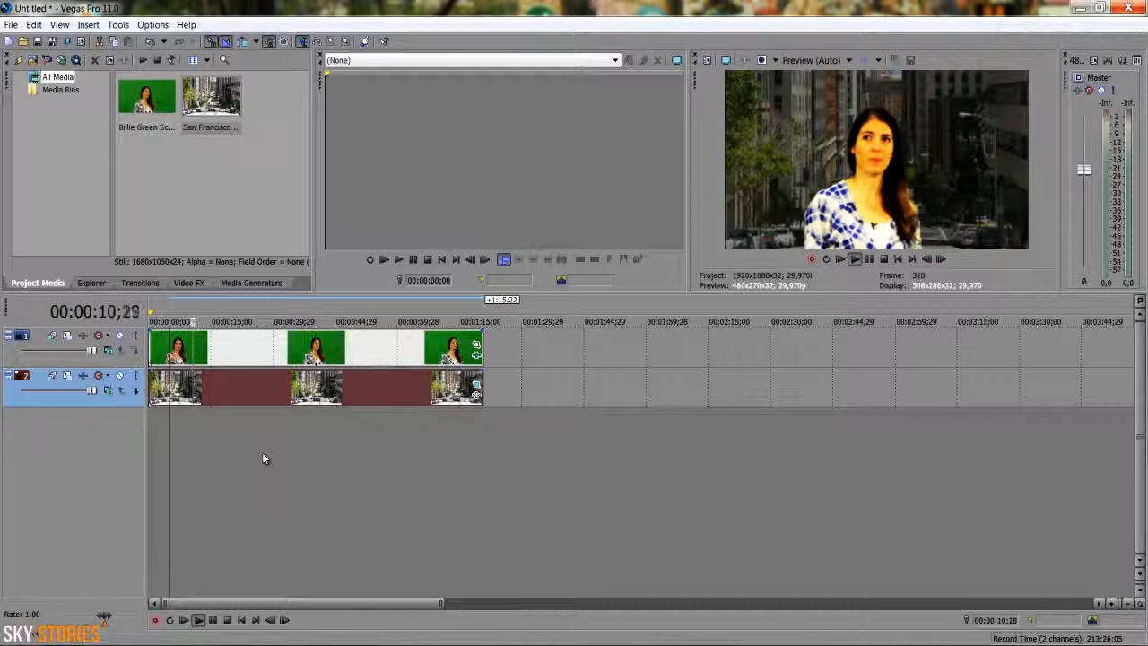
left_click(272, 315)
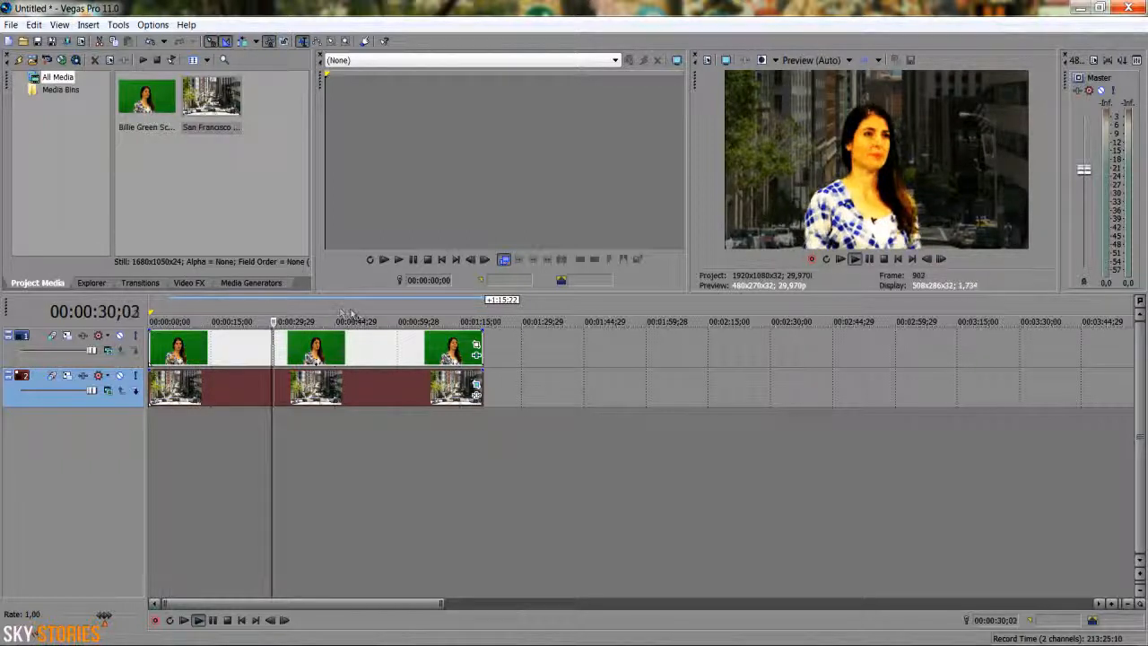